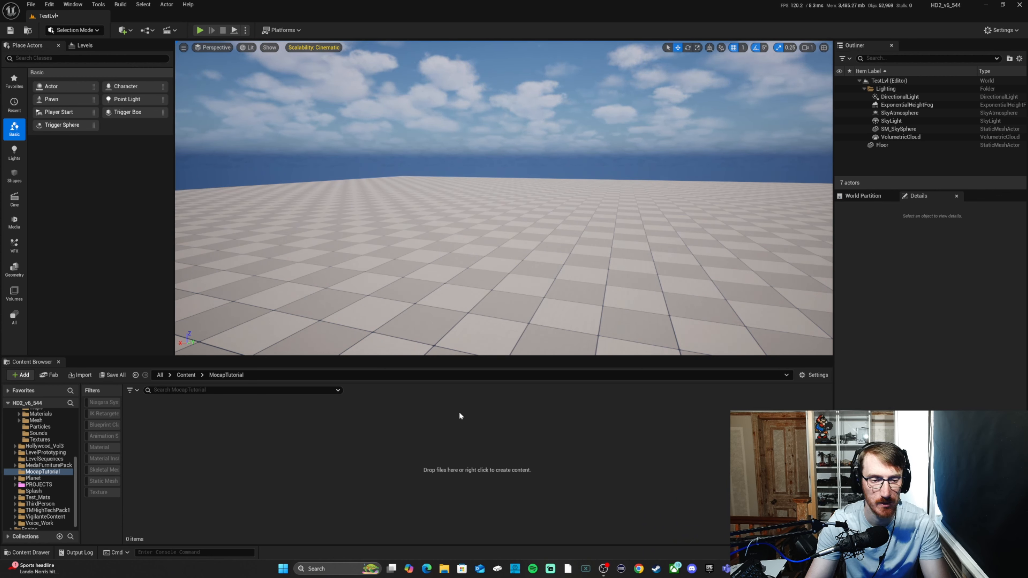
Step: Import DAVE_Looking_ue5.fbx into the MocapTutorial folder, assigning SK_Mannequin as the skeleton
{"action": "right_click", "coordinate": [444, 570]}
{"action": "left_click", "coordinate": [453, 441]}
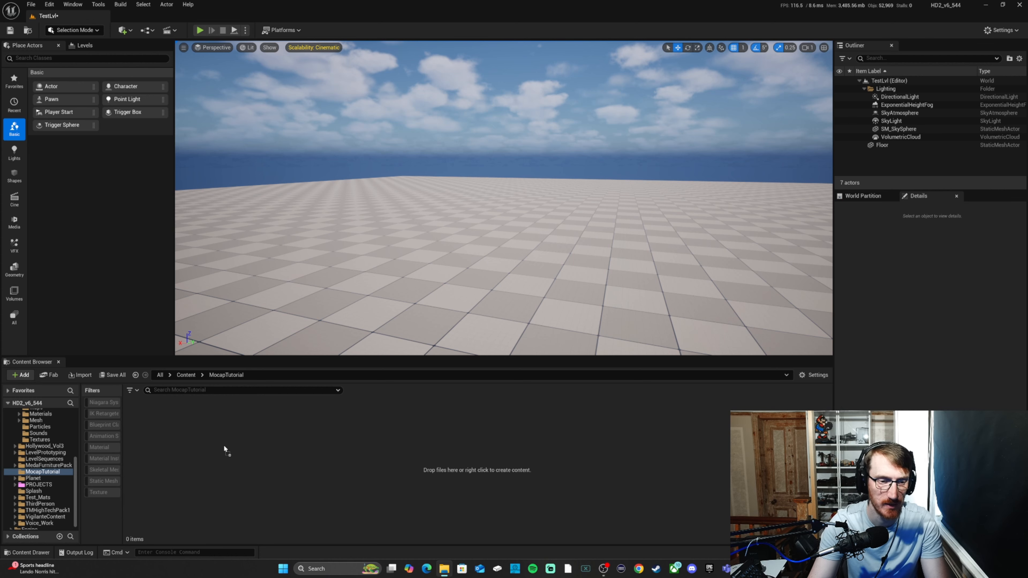
{"action": "left_click_drag", "start_coordinate": [225, 449], "coordinate": [186, 445]}
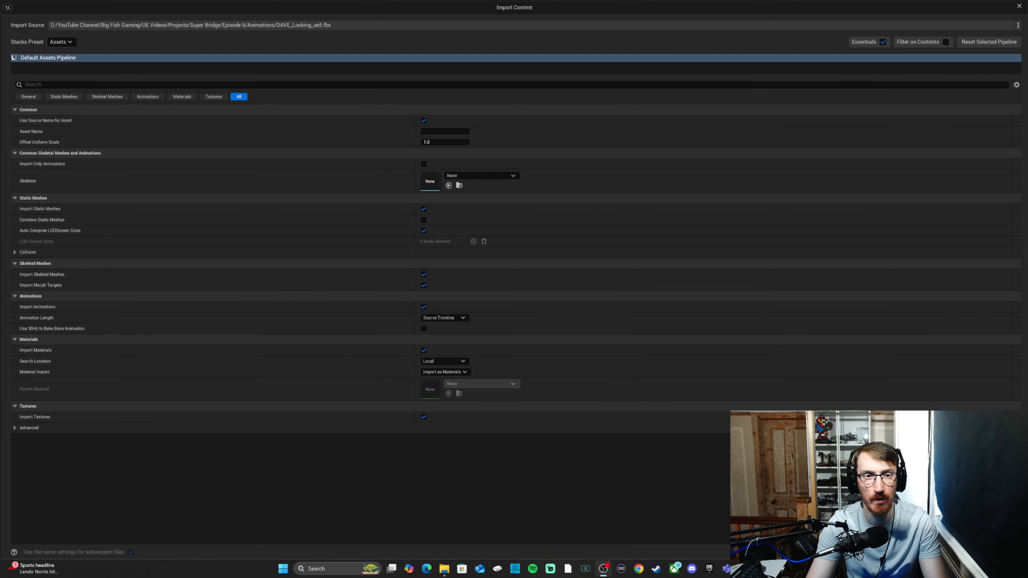
{"action": "left_click", "coordinate": [485, 175]}
{"action": "left_click", "coordinate": [508, 263]}
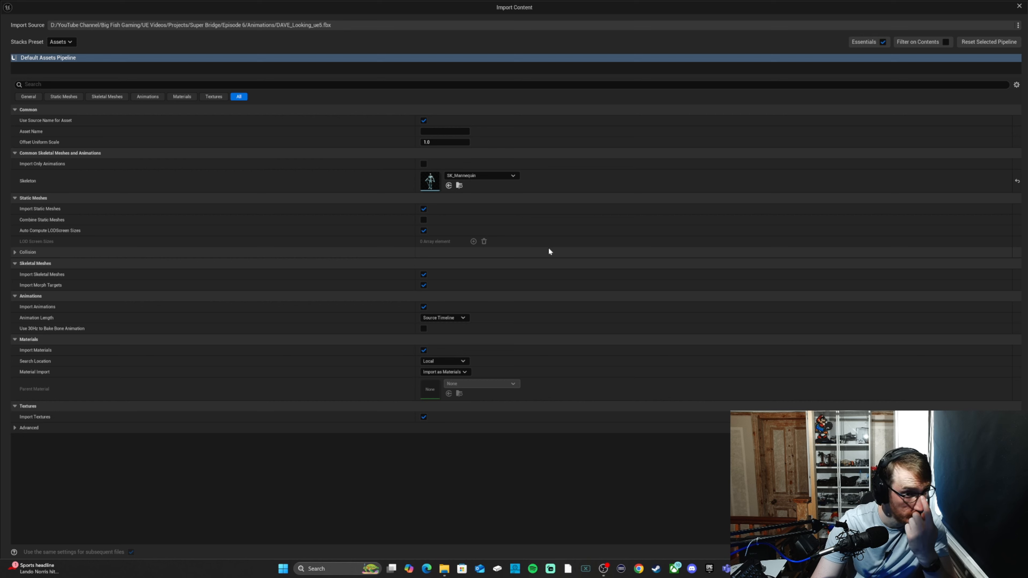
{"action": "left_click", "coordinate": [965, 551]}
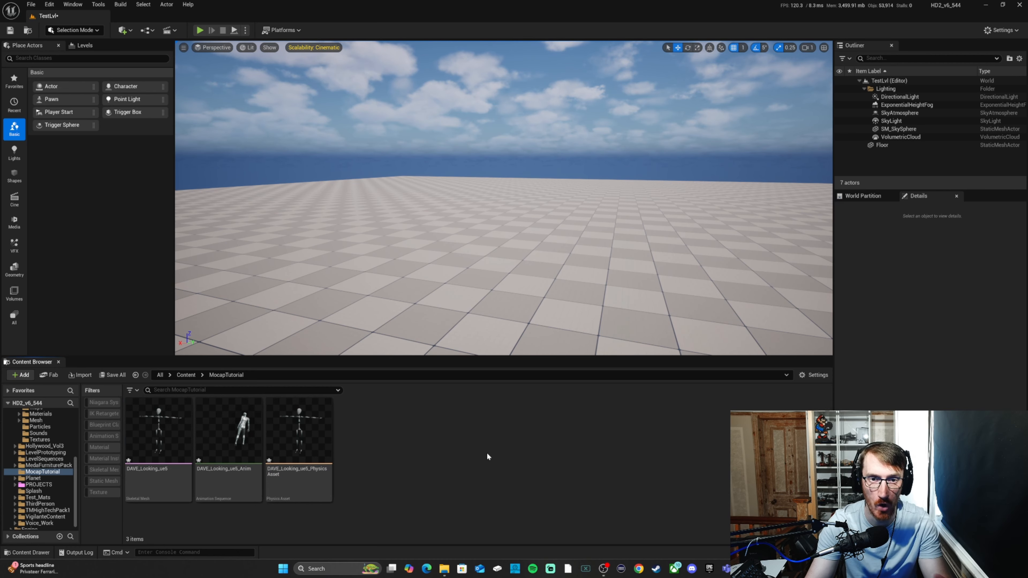
{"action": "left_click", "coordinate": [22, 375]}
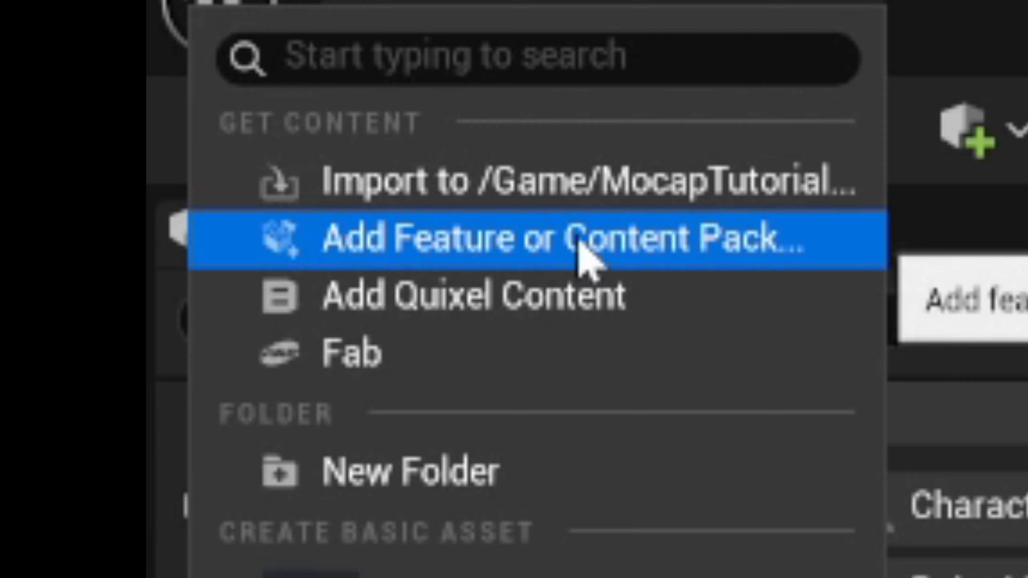
{"action": "left_click", "coordinate": [579, 243]}
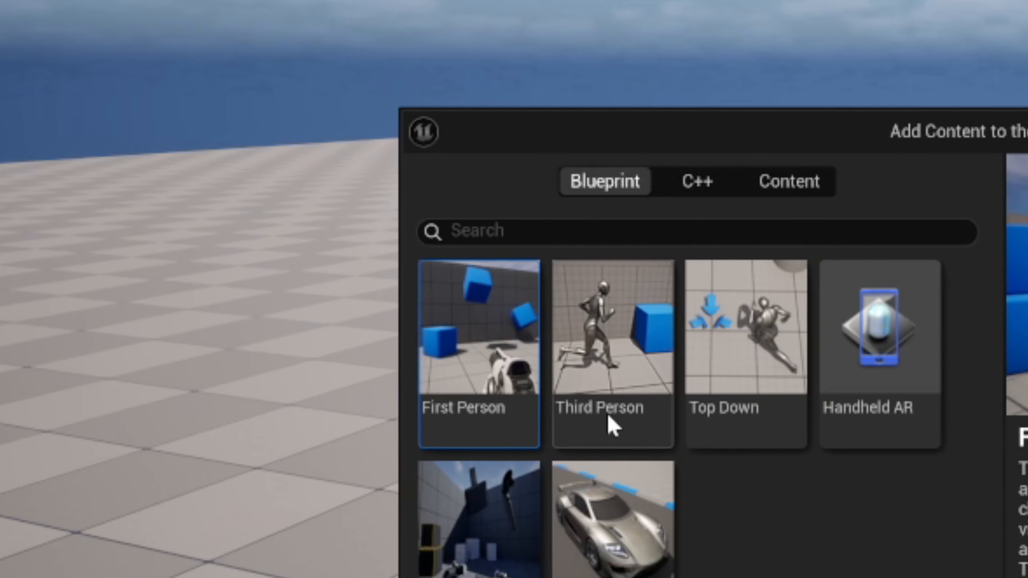
{"action": "left_click", "coordinate": [613, 417]}
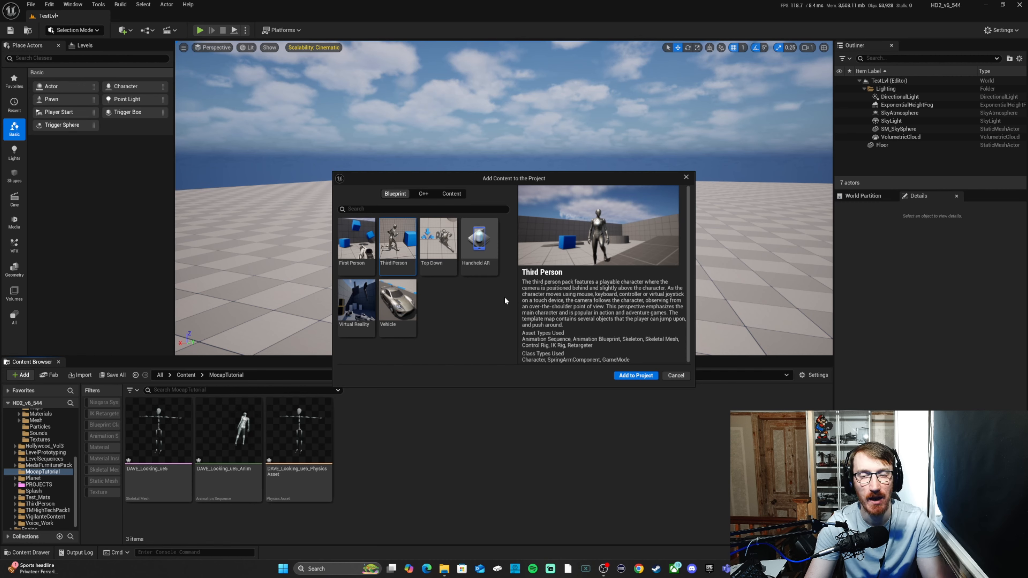
{"action": "left_click", "coordinate": [678, 375]}
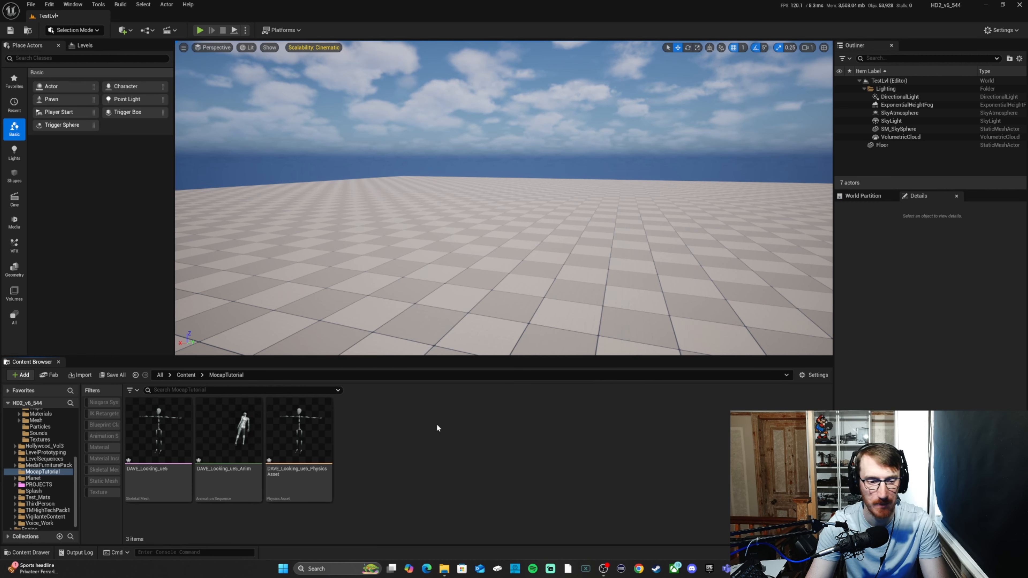
Step: Save all unsaved content and rename the imported animation sequence TutorialAnimTest
{"action": "left_click", "coordinate": [112, 376]}
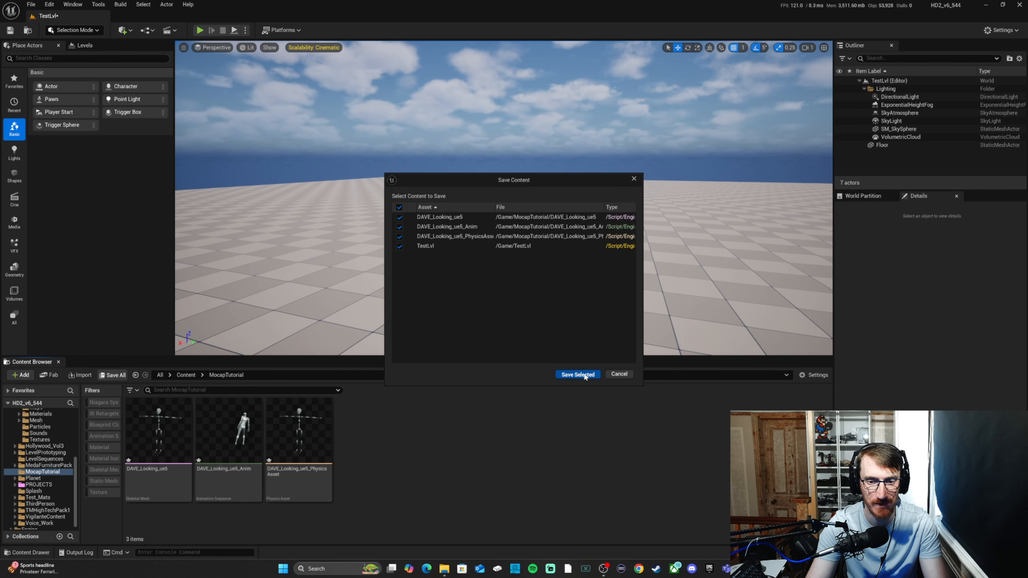
{"action": "left_click", "coordinate": [578, 374]}
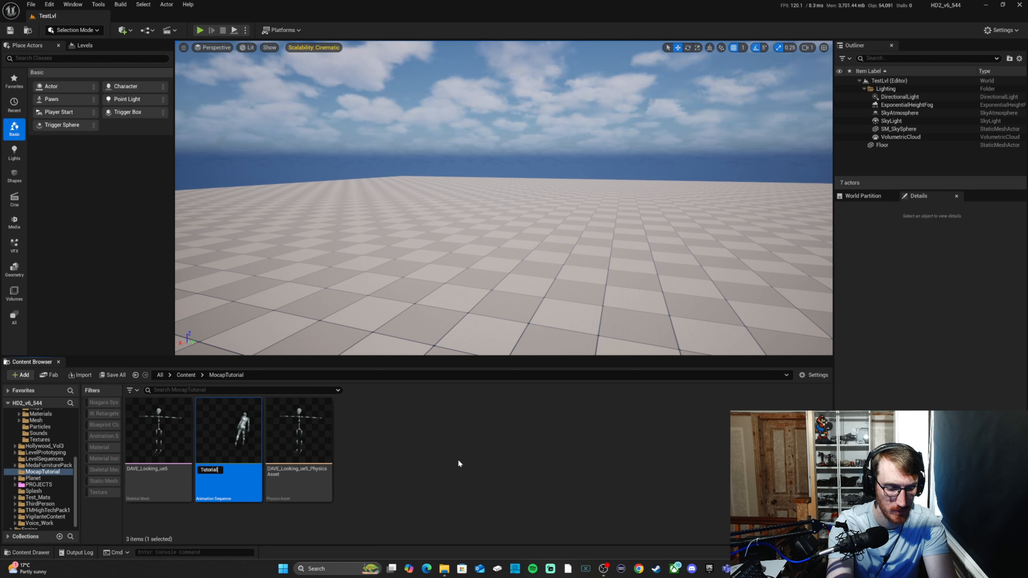
{"action": "type", "text": "t"}
{"action": "key", "text": "Return"}
Step: Preview the TutorialAnimTest animation on the mannequin in its editor and close it
{"action": "double_click", "coordinate": [314, 460]}
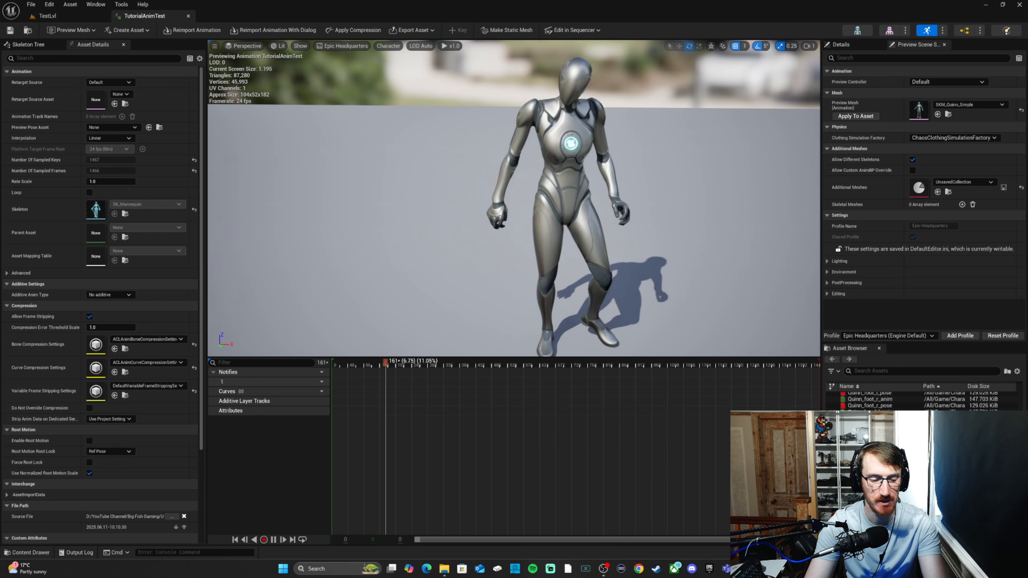
{"action": "right_click_drag", "start_coordinate": [514, 198], "coordinate": [543, 183]}
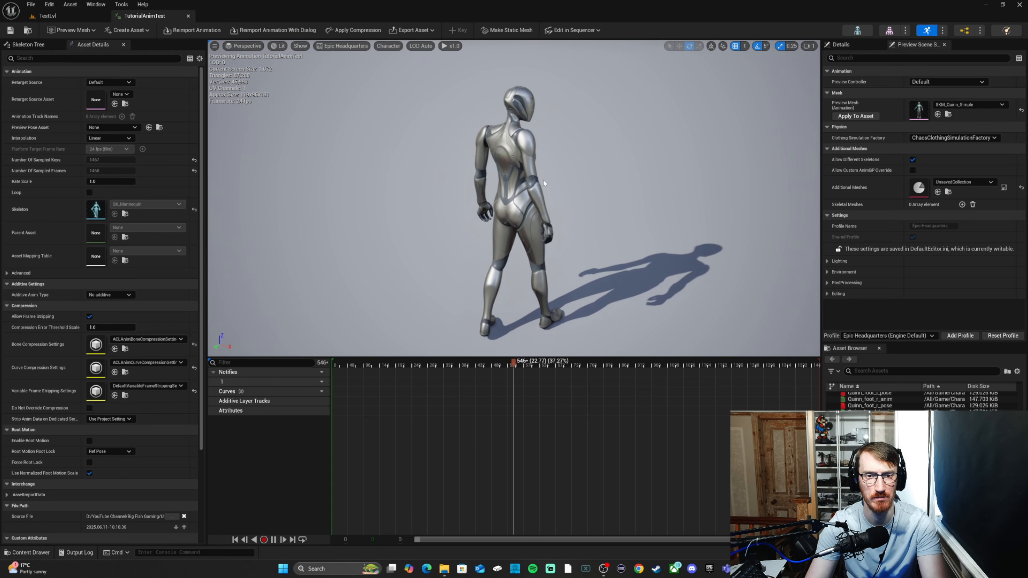
{"action": "left_click", "coordinate": [188, 16]}
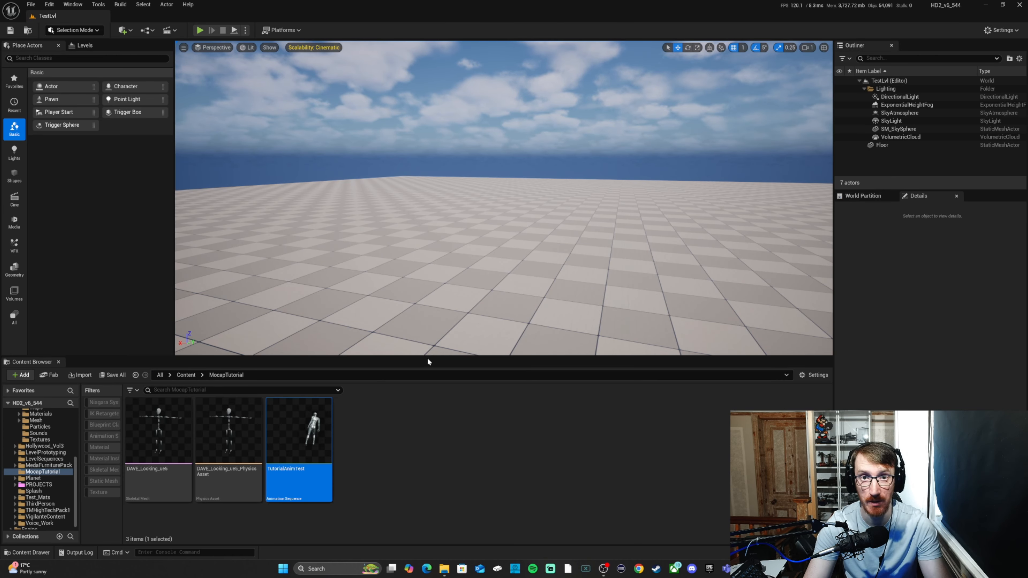
Step: Start retargeting TutorialAnimTest and assign the Dave_NewV1 character as the target skeletal mesh
{"action": "right_click", "coordinate": [300, 456]}
{"action": "left_click", "coordinate": [346, 170]}
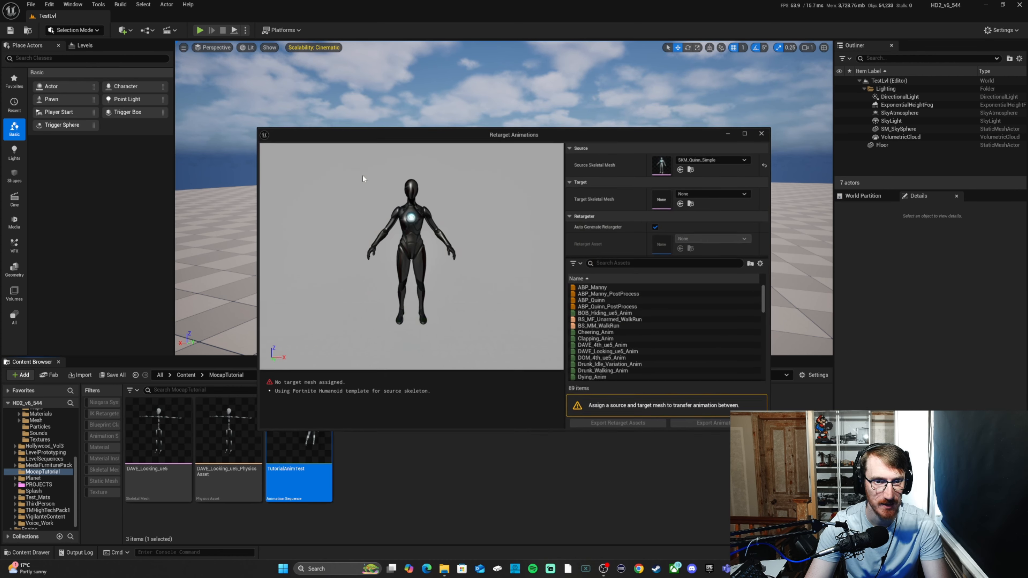
{"action": "left_click", "coordinate": [691, 194]}
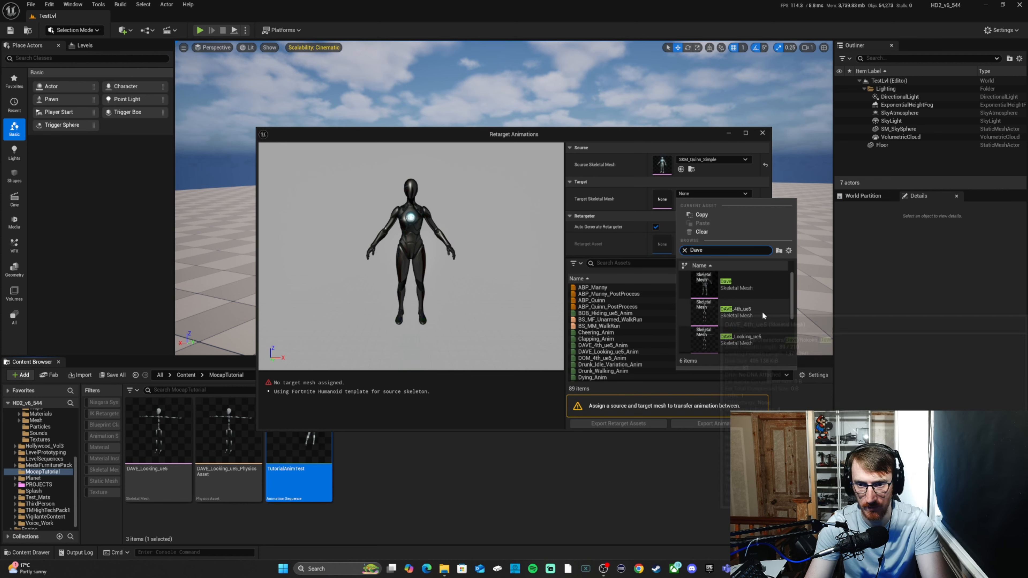
{"action": "left_click", "coordinate": [740, 285]}
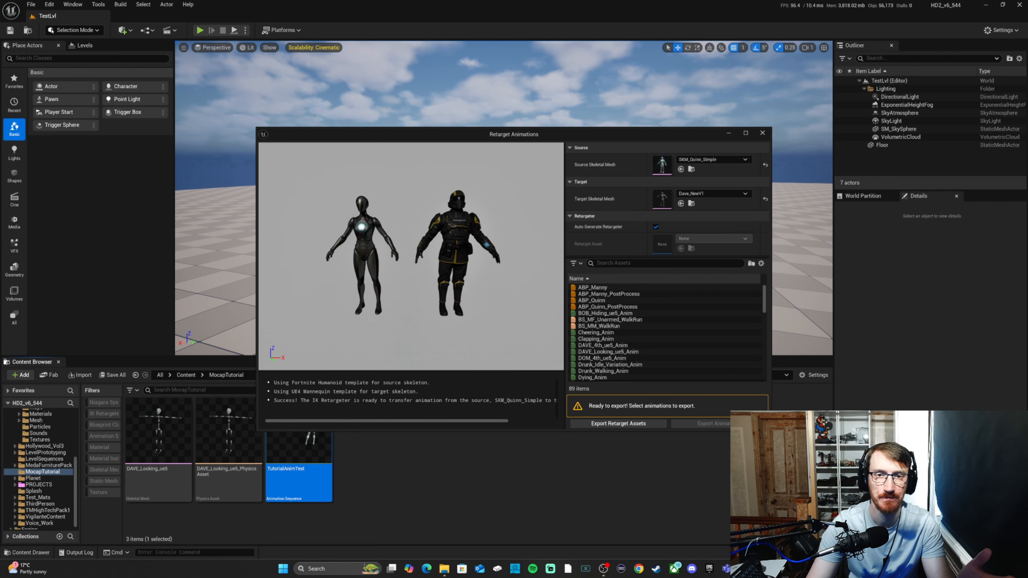
Step: Find TutorialAnimTest in the retargeting asset list by searching for "tutorial" and select it
{"action": "left_click_drag", "start_coordinate": [472, 134], "coordinate": [338, 95]}
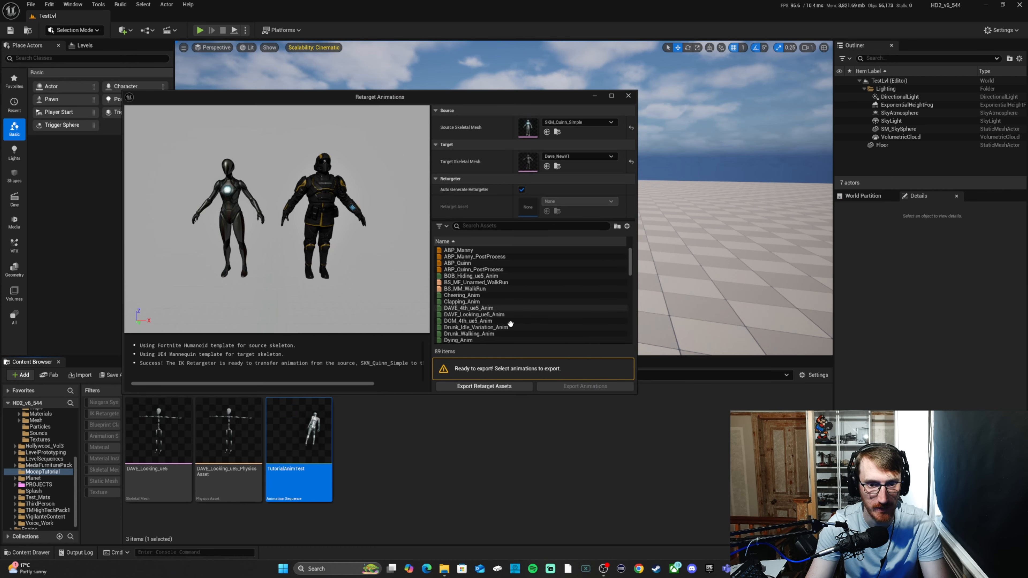
{"action": "scroll", "coordinate": [510, 296], "scroll_direction": "down", "scroll_amount": 5}
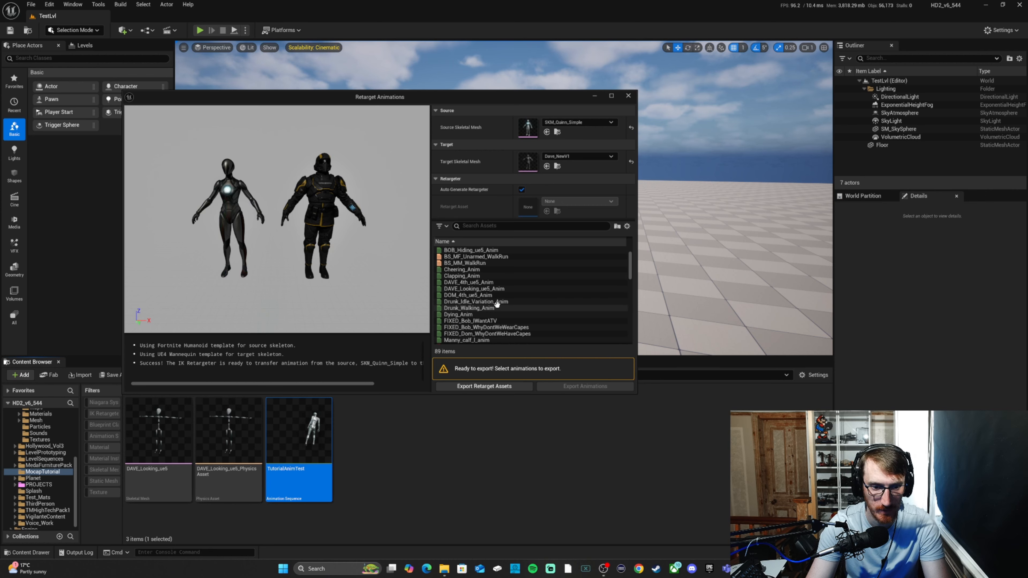
{"action": "scroll", "coordinate": [523, 299], "scroll_direction": "down", "scroll_amount": 15}
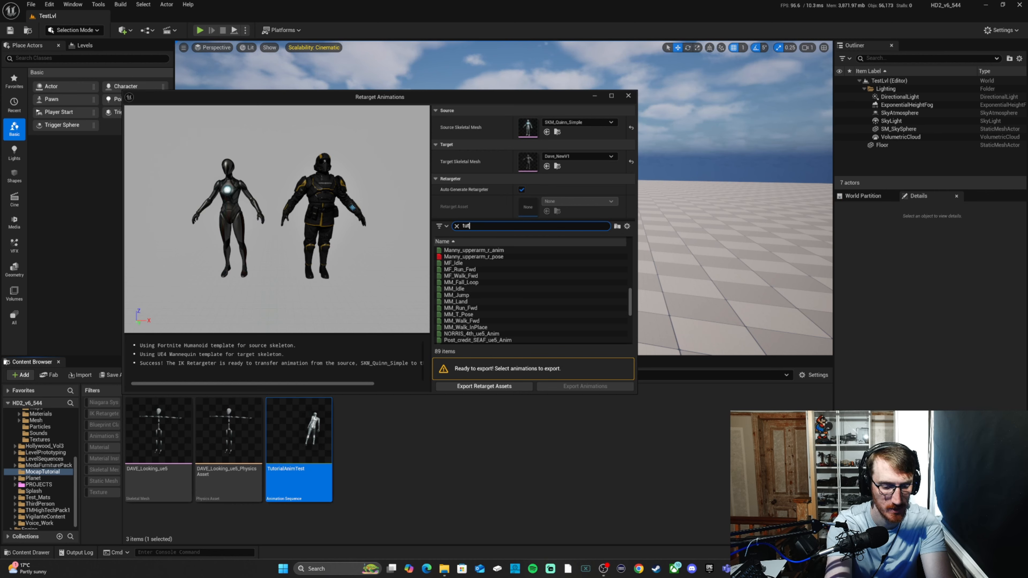
{"action": "type", "text": "orial"}
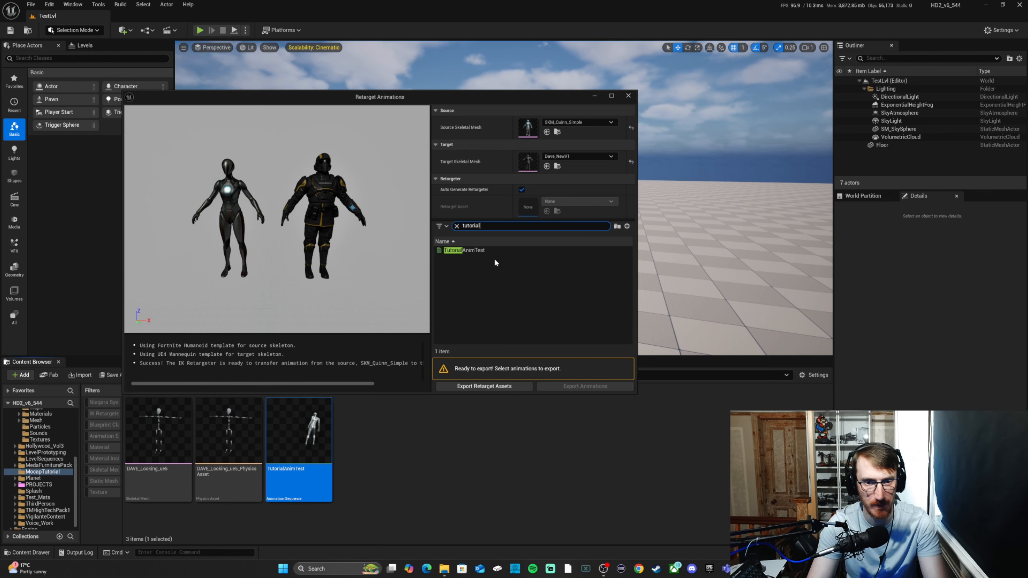
{"action": "left_click", "coordinate": [488, 253]}
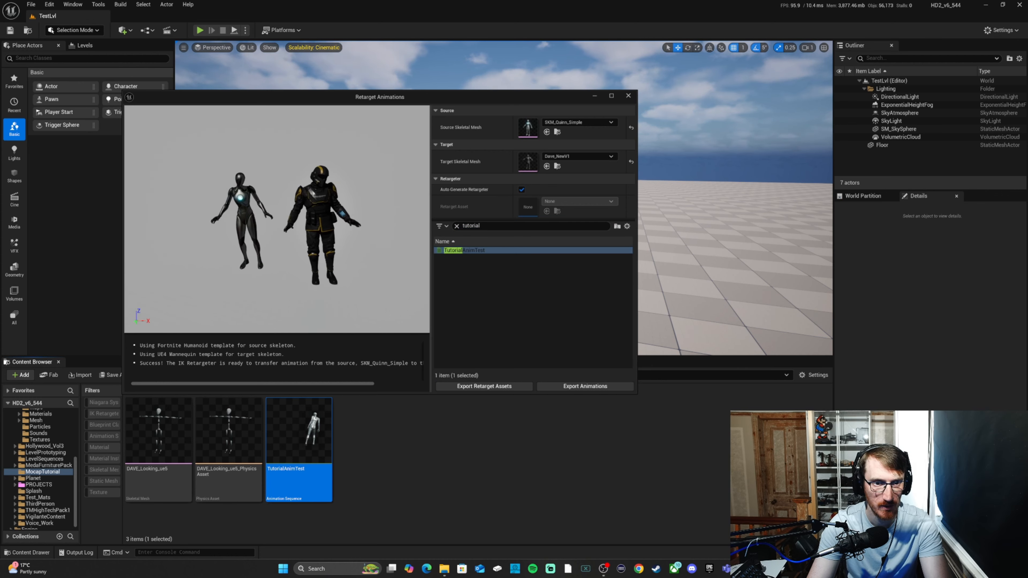
Step: Check the retargeted motion in the preview and export the animation to the MocapTutorial folder
{"action": "key", "text": "w"}
{"action": "right_click_drag", "start_coordinate": [277, 218], "coordinate": [235, 233]}
{"action": "key", "text": "d"}
{"action": "key", "text": "s"}
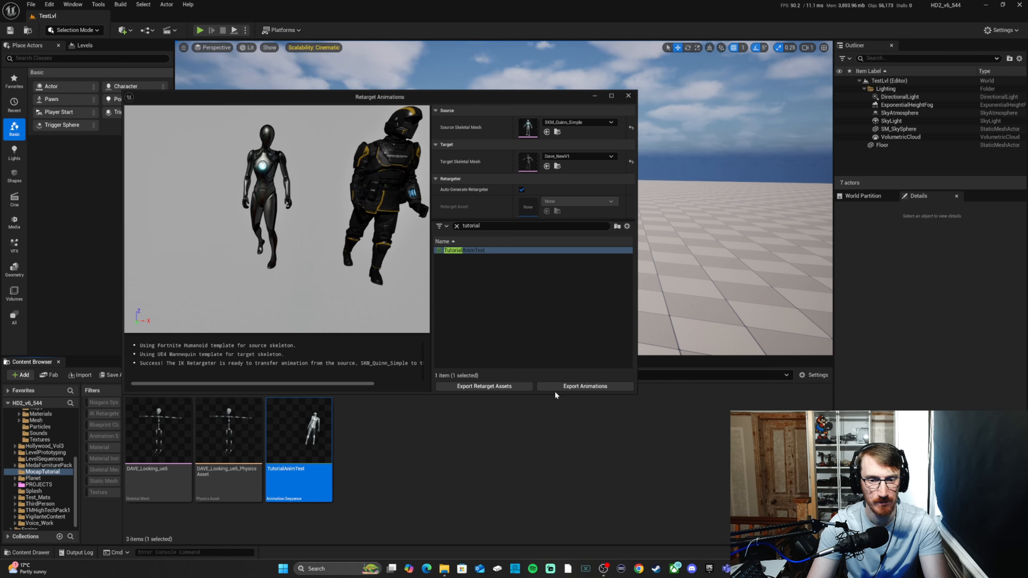
{"action": "left_click", "coordinate": [565, 388]}
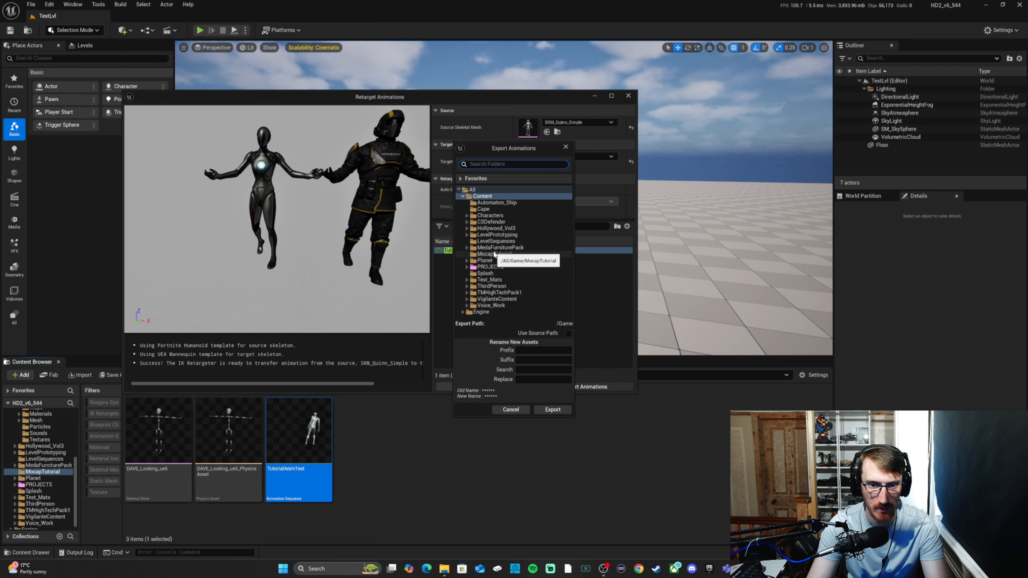
{"action": "left_click", "coordinate": [552, 410]}
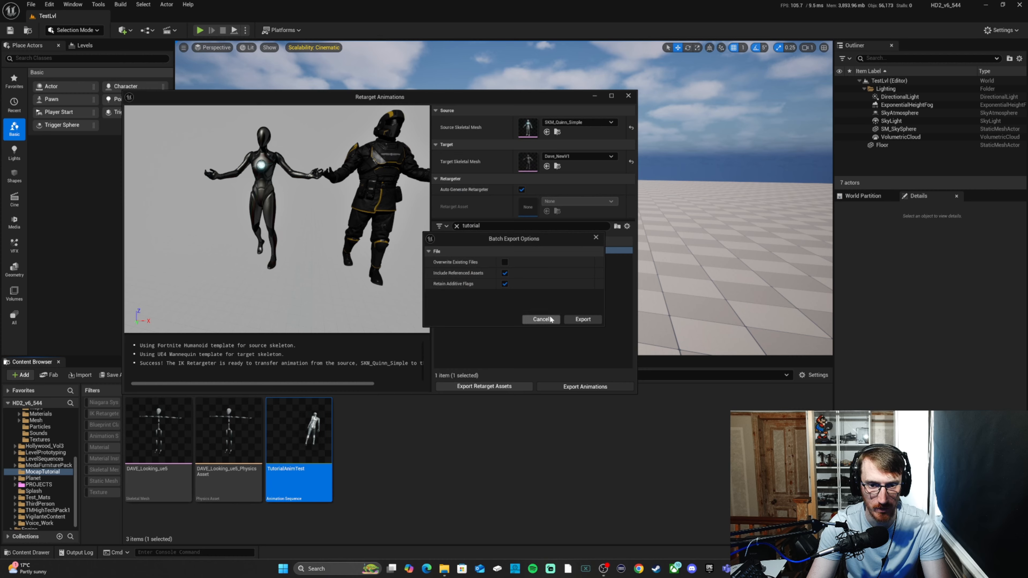
Step: Open the exported TutorialAnimTest1 animation, dock its editor in the main window and inspect the character's motion from several angles
{"action": "double_click", "coordinate": [375, 437]}
{"action": "left_click_drag", "start_coordinate": [226, 139], "coordinate": [138, 14]}
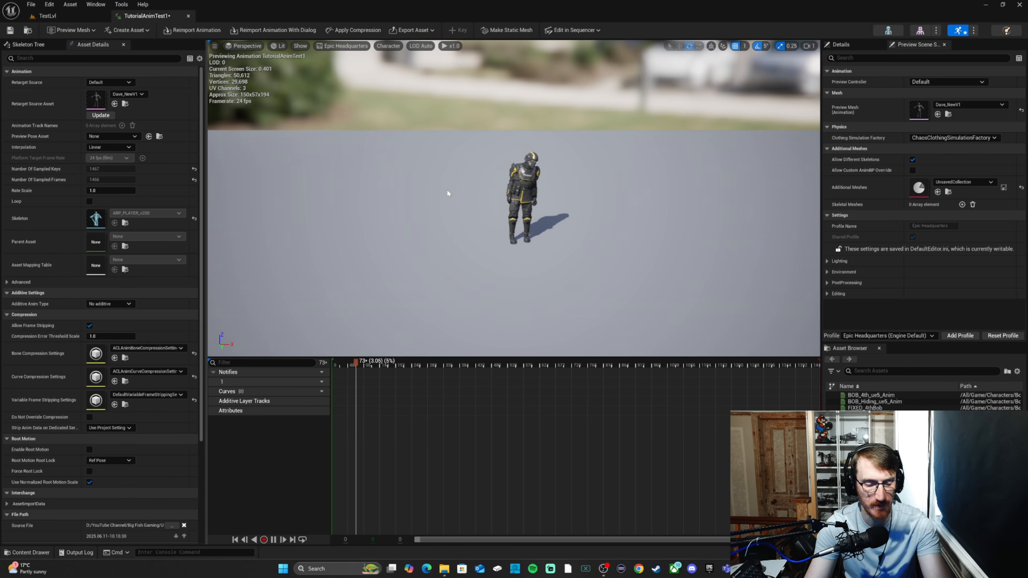
{"action": "key", "text": "w"}
{"action": "mouse_move", "coordinate": [543, 195]}
{"action": "right_mouse_down"}
{"action": "mouse_move", "coordinate": [560, 187]}
{"action": "mouse_move", "coordinate": [542, 203]}
{"action": "right_mouse_up"}
{"action": "key", "text": "w"}
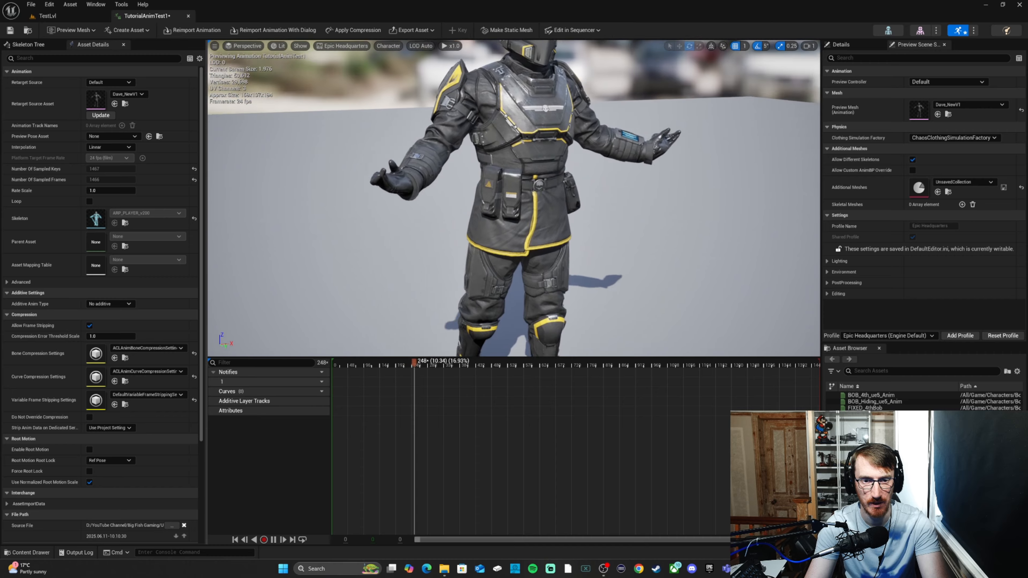
{"action": "right_click_drag", "start_coordinate": [542, 203], "coordinate": [541, 181]}
{"action": "key", "text": "d"}
{"action": "key", "text": "a"}
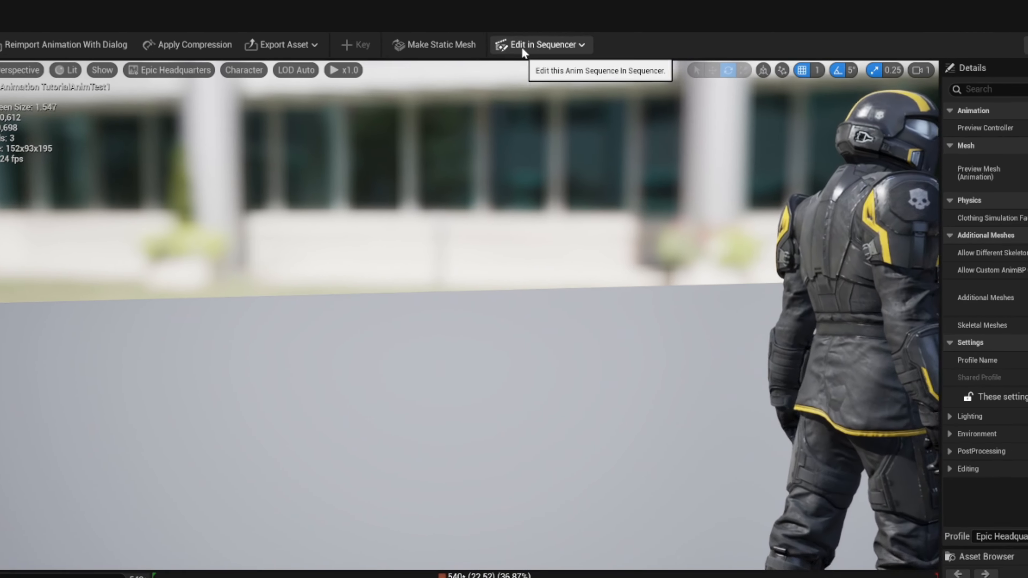
Step: Bake the animation to an FKControlRig in Sequencer with Reduce Keys enabled and a 24 fps (film) sample rate
{"action": "left_click", "coordinate": [521, 46]}
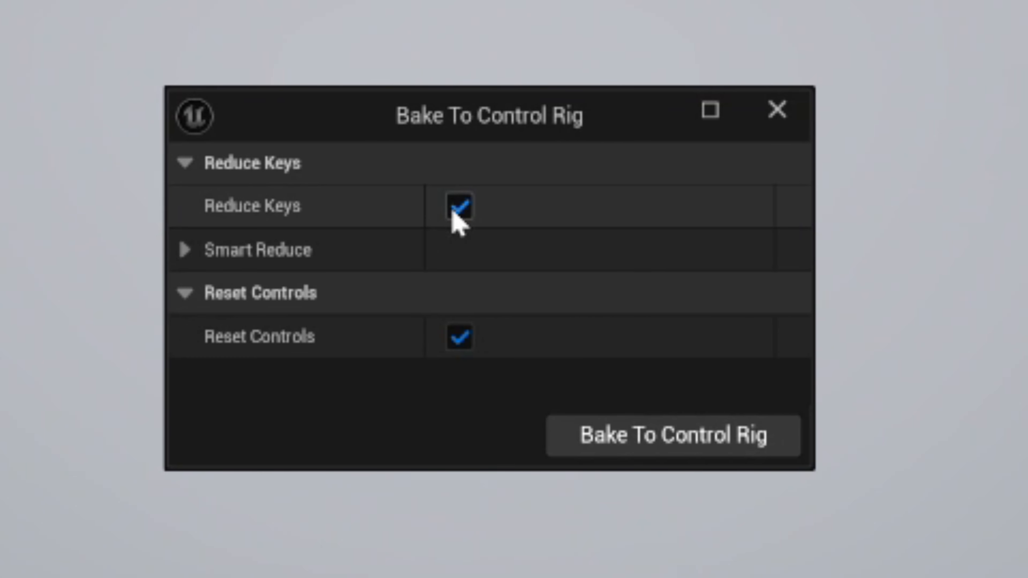
{"action": "left_click", "coordinate": [181, 250]}
{"action": "left_click", "coordinate": [181, 250]}
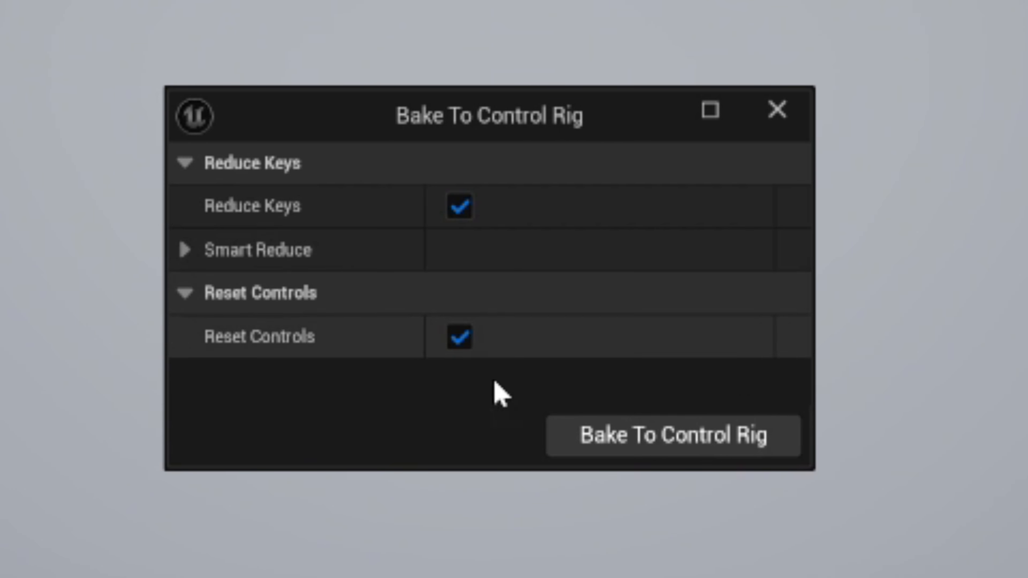
{"action": "left_click", "coordinate": [185, 251]}
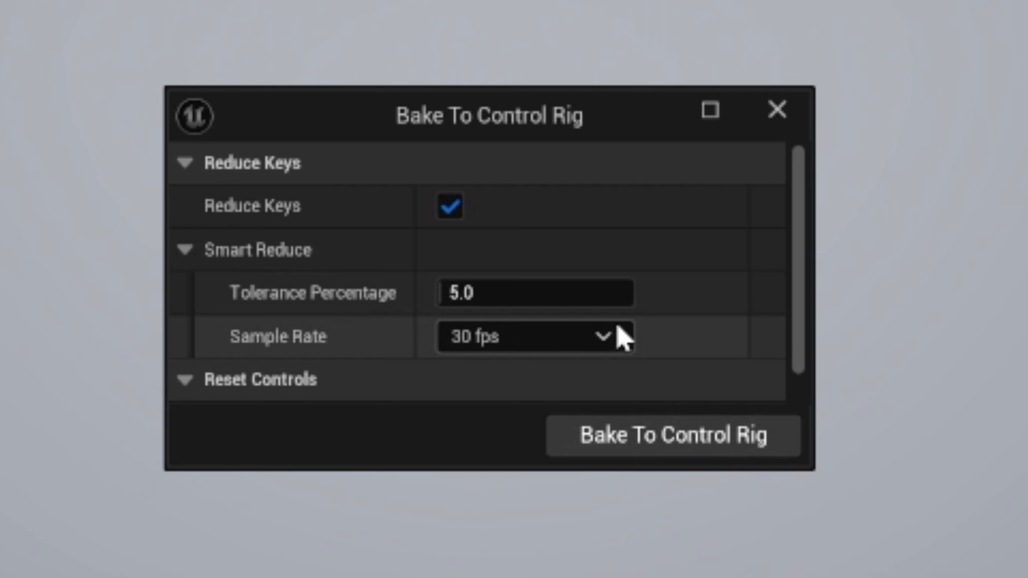
{"action": "left_click", "coordinate": [622, 339]}
{"action": "left_click", "coordinate": [601, 491]}
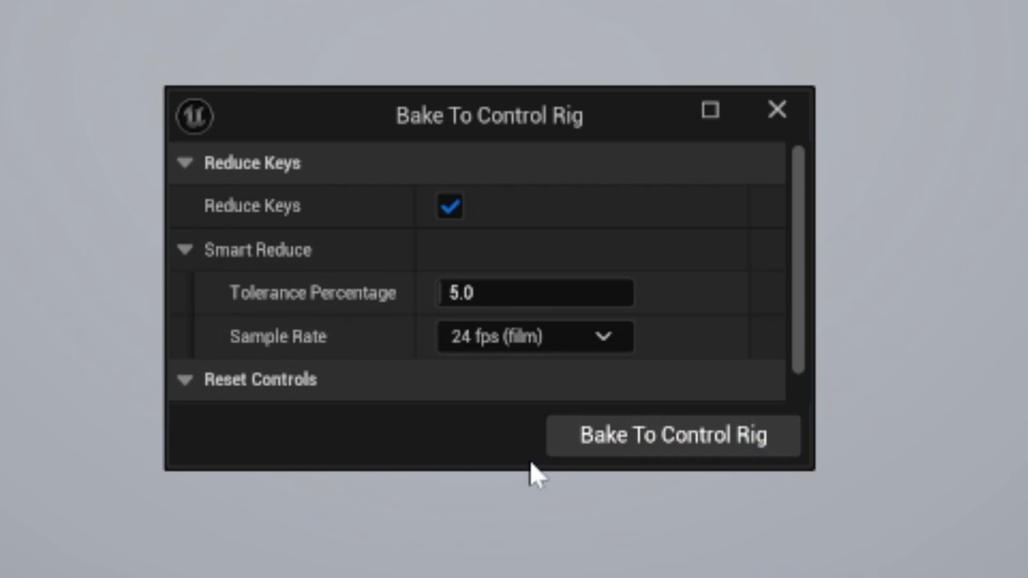
{"action": "left_click", "coordinate": [645, 446]}
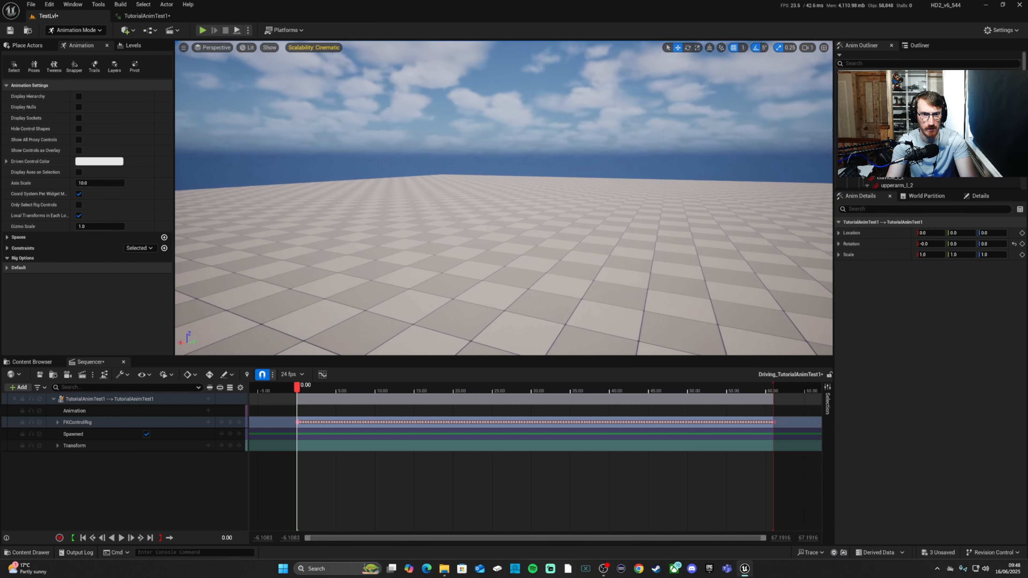
Step: Frame the character in the level and add an Additive section to the FKControlRig track in Sequencer
{"action": "right_click_drag", "start_coordinate": [504, 199], "coordinate": [564, 214]}
{"action": "key", "text": "w"}
{"action": "key", "text": "a"}
{"action": "key", "text": "w"}
{"action": "key", "text": "s"}
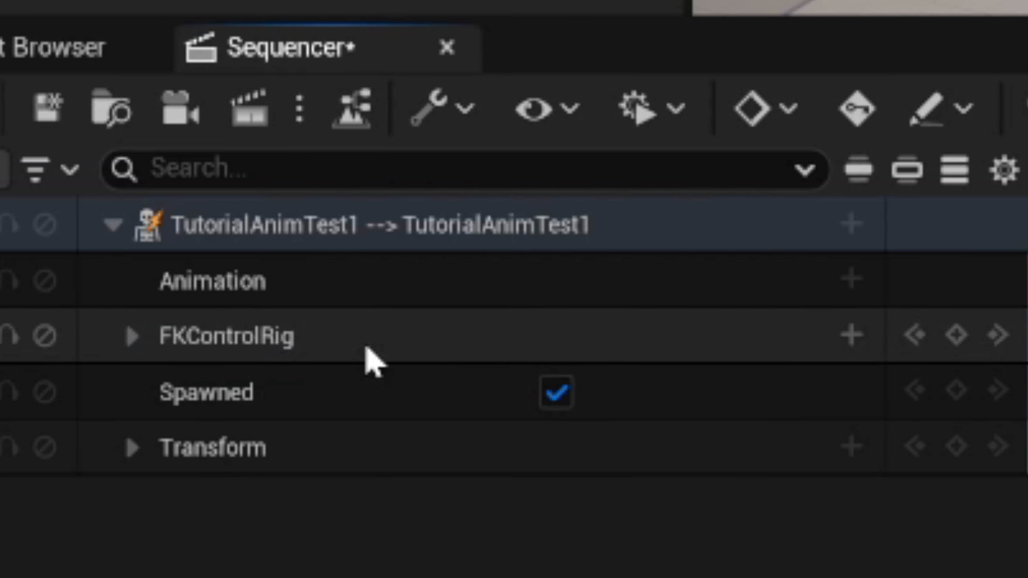
{"action": "left_click", "coordinate": [852, 336]}
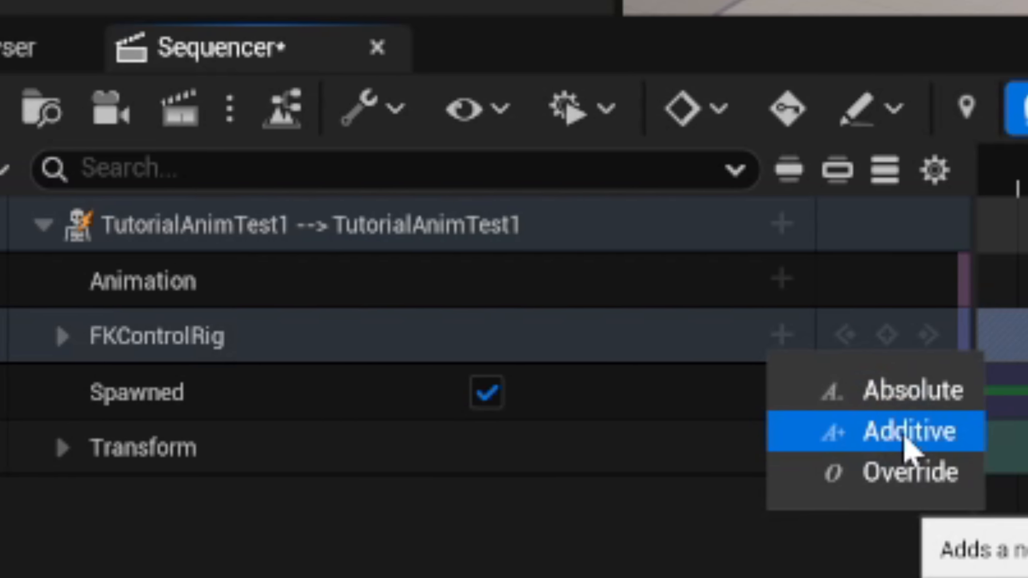
{"action": "left_click", "coordinate": [928, 434]}
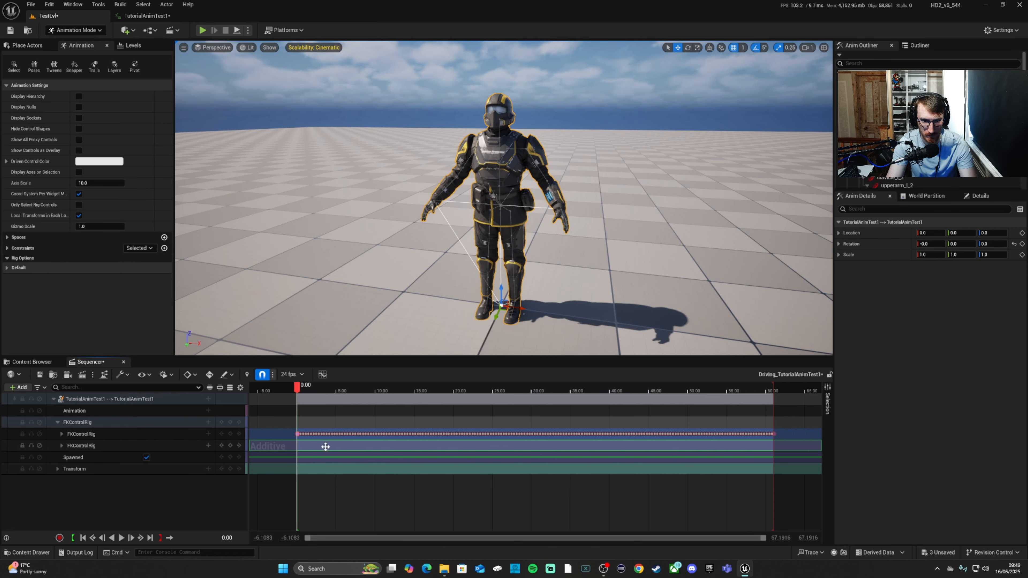
{"action": "left_click", "coordinate": [295, 442]}
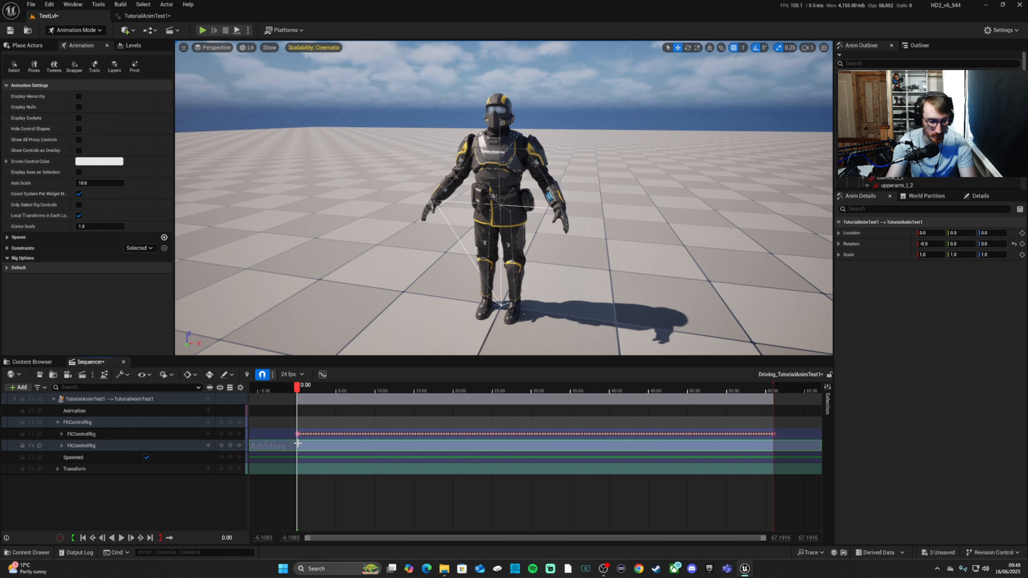
{"action": "left_click_drag", "start_coordinate": [426, 446], "coordinate": [414, 450]}
{"action": "key", "text": "ctrl+z"}
{"action": "key", "text": "ctrl+z"}
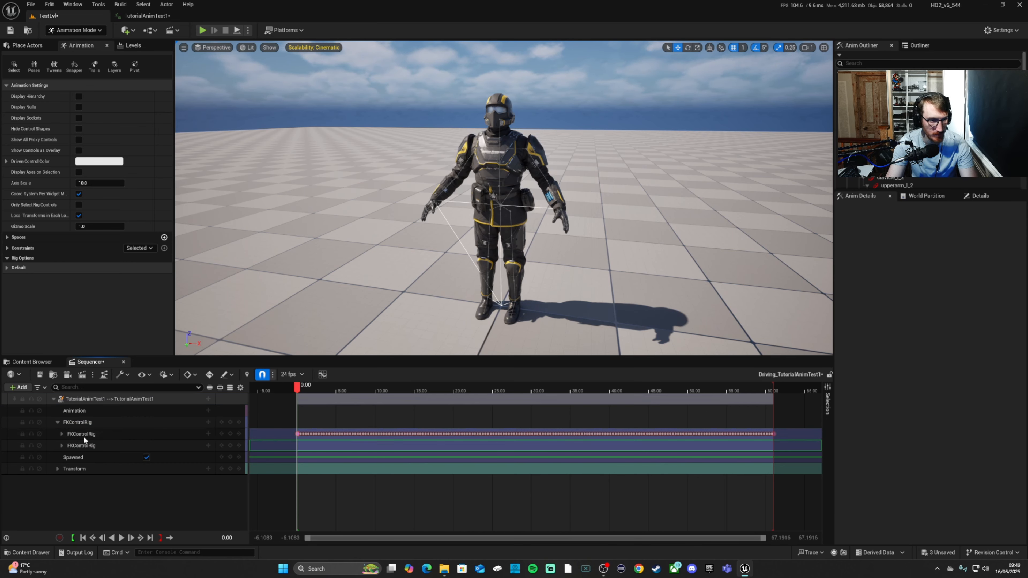
Step: Save the sequence and advance the playhead by one frame to 0.0417, ready to pose the character's left shoulder
{"action": "key", "text": "ctrl+s"}
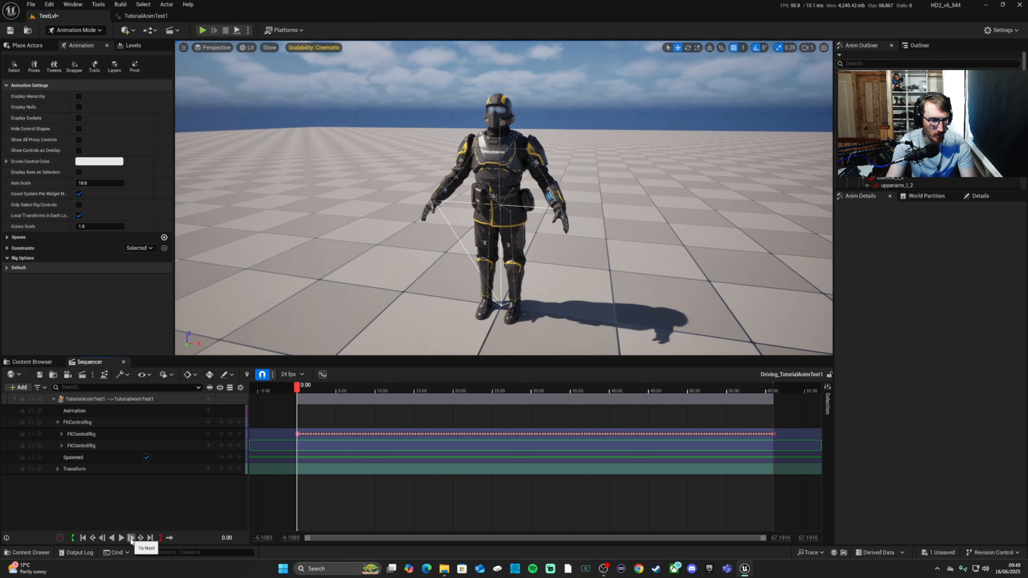
{"action": "left_click", "coordinate": [131, 538]}
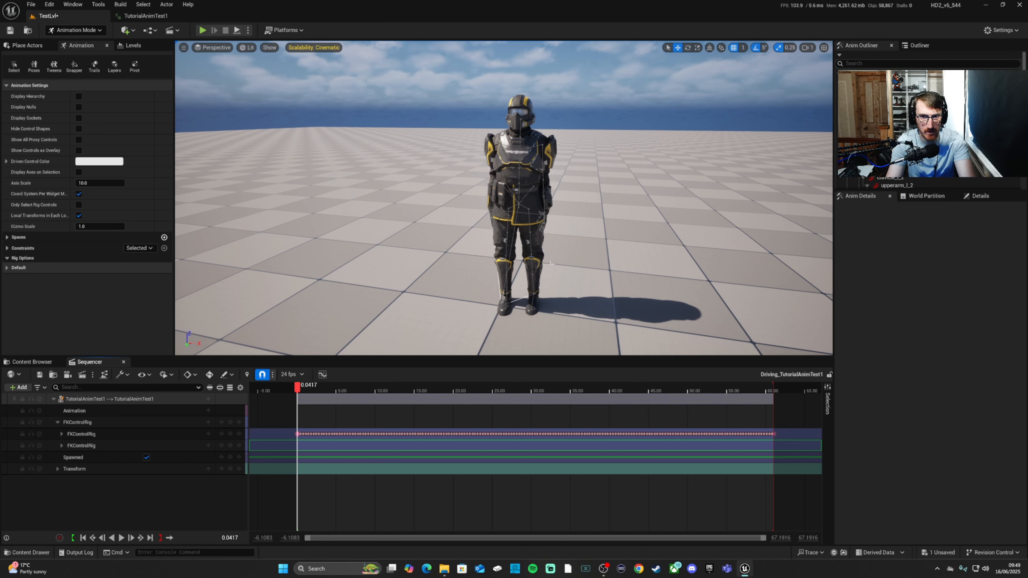
{"action": "left_click_drag", "start_coordinate": [546, 224], "coordinate": [408, 235], "text": "alt"}
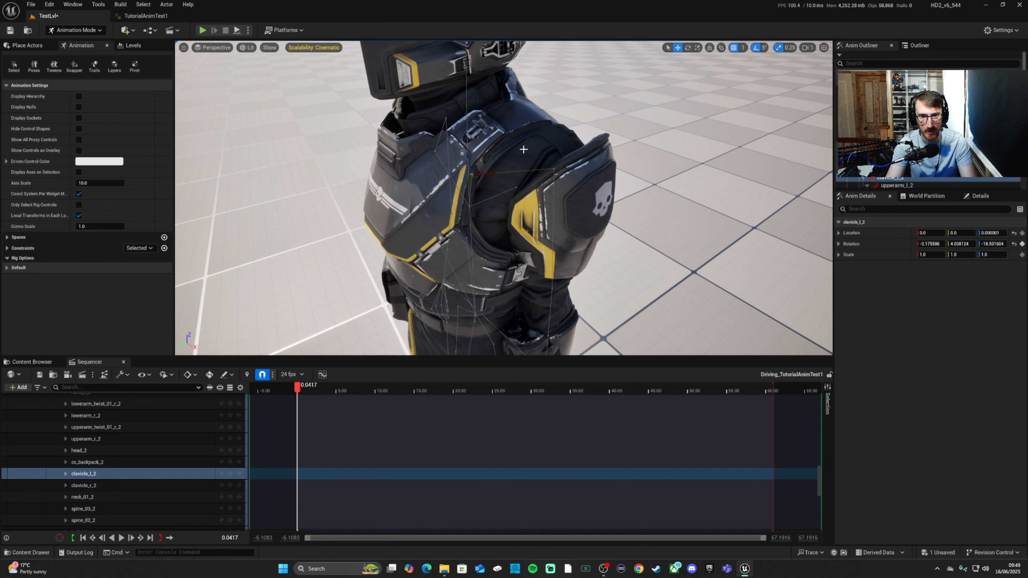
Step: Lower the viewport camera speed to 0.1 for close-up work on the left shoulder
{"action": "right_click_drag", "start_coordinate": [538, 198], "coordinate": [535, 159]}
{"action": "key", "text": "s"}
{"action": "left_click", "coordinate": [807, 48]}
{"action": "left_click", "coordinate": [719, 66]}
{"action": "right_click_drag", "start_coordinate": [698, 94], "coordinate": [687, 138]}
{"action": "key", "text": "w"}
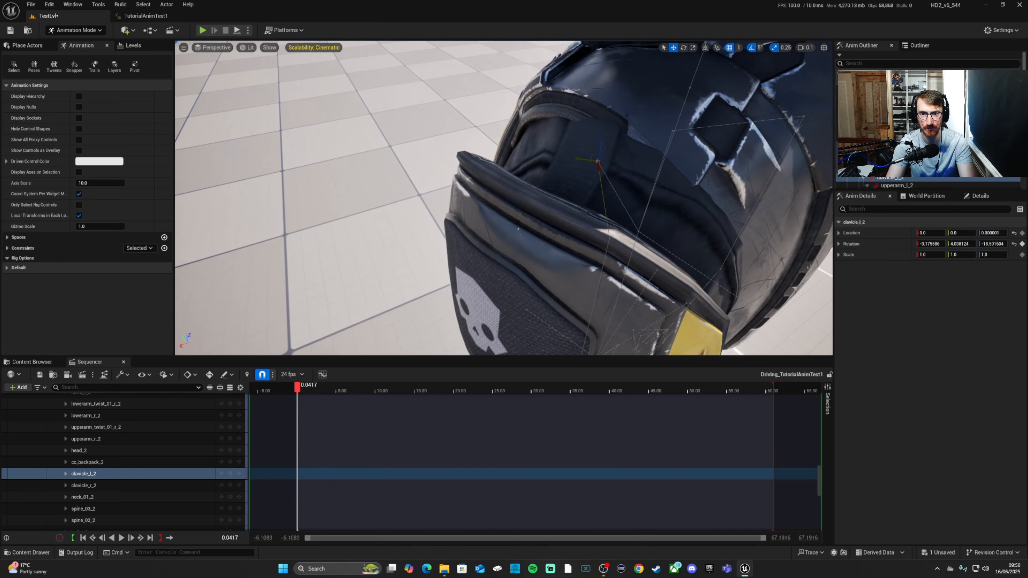
Step: Rotate clavicle_l_2 to about -2.0, 4.7, -3.5, move it to about -0.8, 0.1, -2.1, and key it at the current frame
{"action": "right_click_drag", "start_coordinate": [620, 129], "coordinate": [621, 130]}
{"action": "key", "text": "s"}
{"action": "key", "text": "a"}
{"action": "right_click_drag", "start_coordinate": [498, 199], "coordinate": [558, 178]}
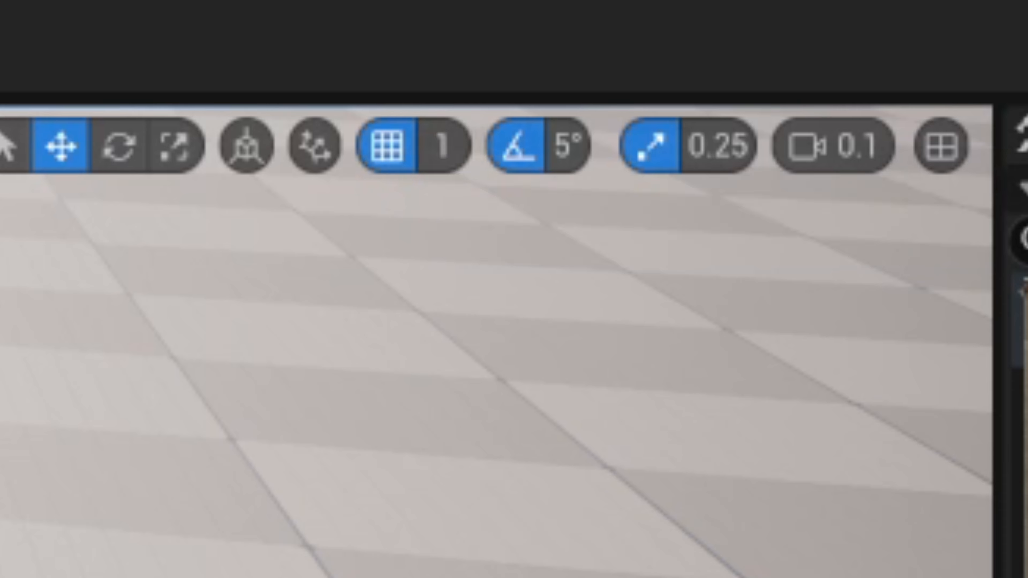
{"action": "key", "text": "e"}
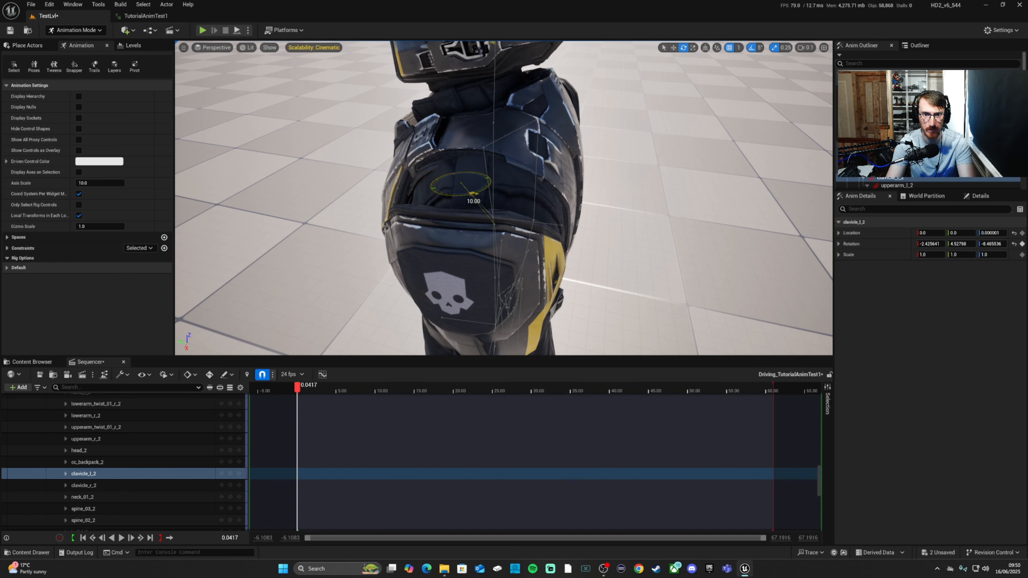
{"action": "left_click_drag", "start_coordinate": [473, 193], "coordinate": [458, 174]}
{"action": "key", "text": "w"}
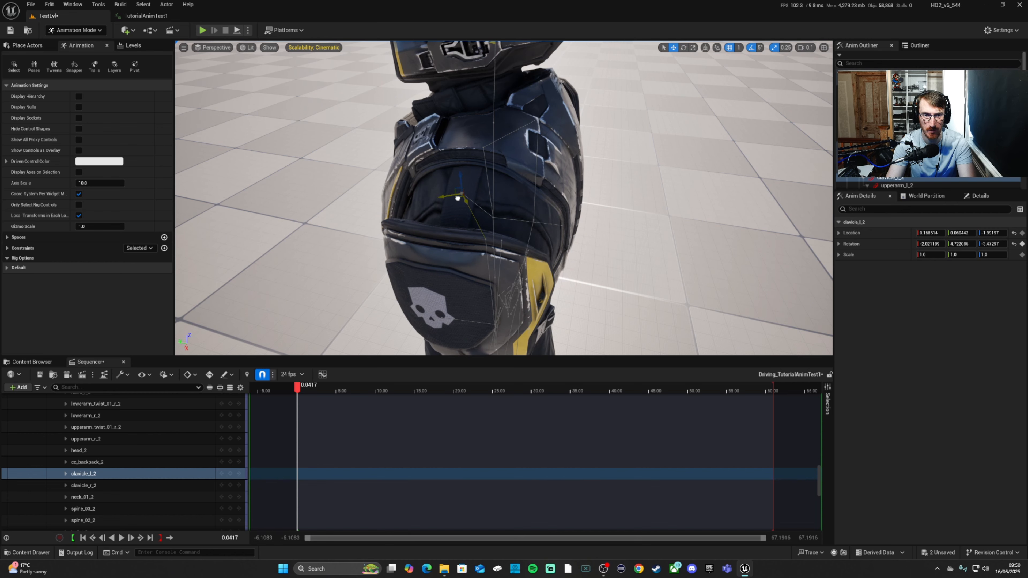
{"action": "left_click_drag", "start_coordinate": [456, 198], "coordinate": [591, 179]}
{"action": "left_click", "coordinate": [230, 473]}
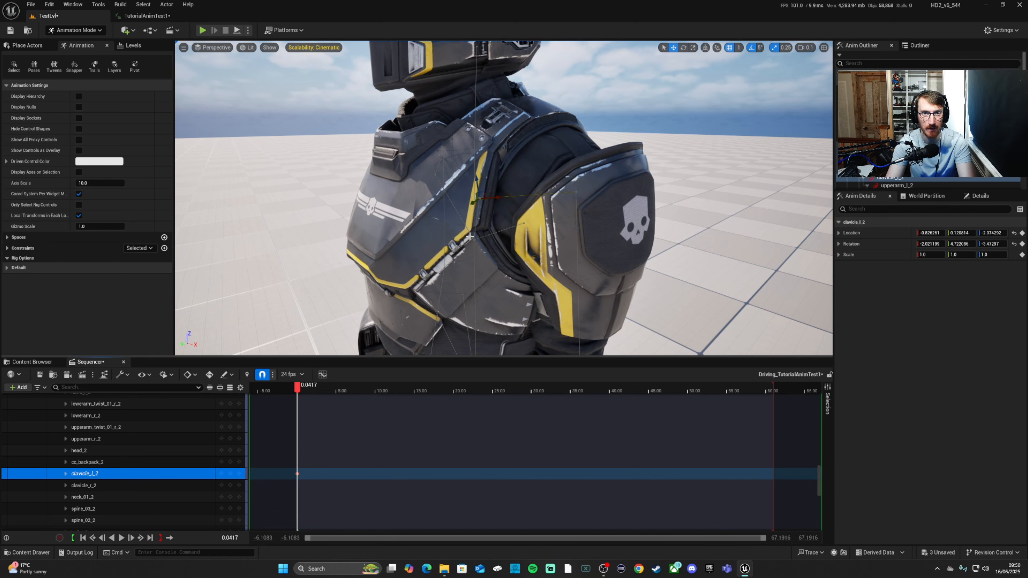
Step: Scrub the timeline to about 4.33 to check the adjusted left shoulder in motion and return to the keyed frame
{"action": "mouse_move", "coordinate": [429, 191]}
{"action": "left_mouse_down", "text": "alt"}
{"action": "mouse_move", "coordinate": [381, 208]}
{"action": "mouse_move", "coordinate": [436, 176]}
{"action": "left_mouse_up", "text": "alt"}
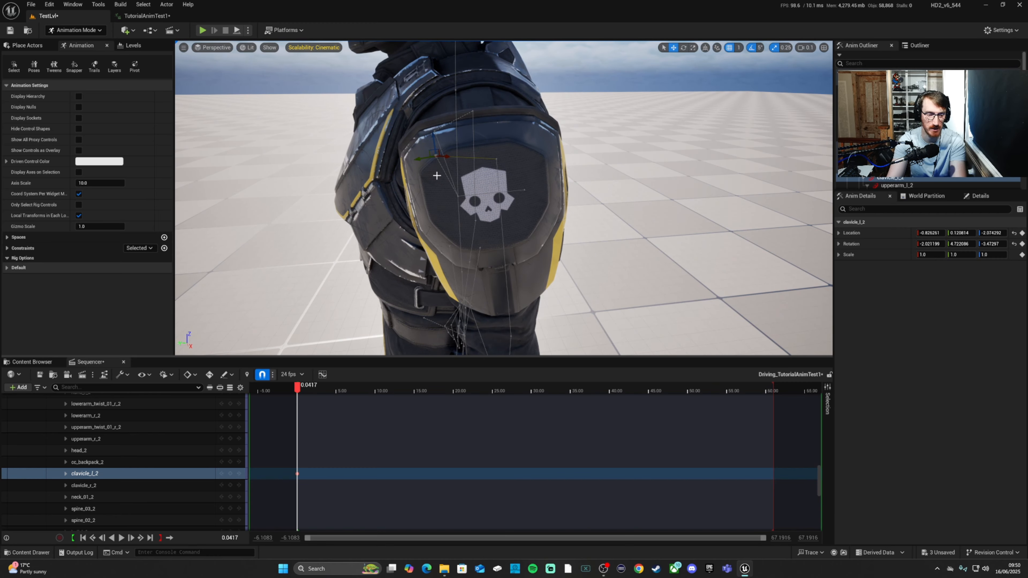
{"action": "left_click_drag", "start_coordinate": [300, 391], "coordinate": [331, 391]}
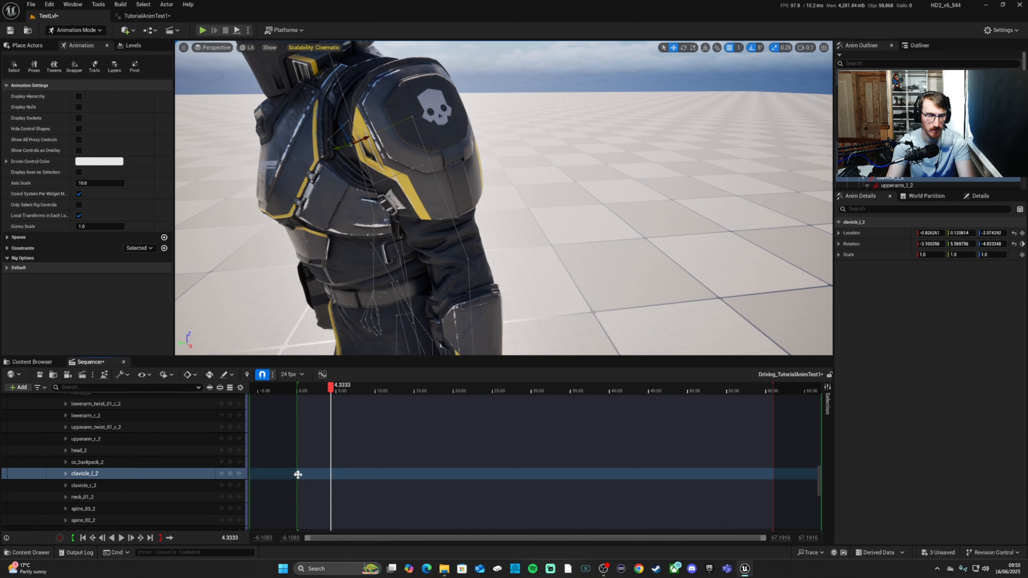
{"action": "middle_click", "coordinate": [298, 474]}
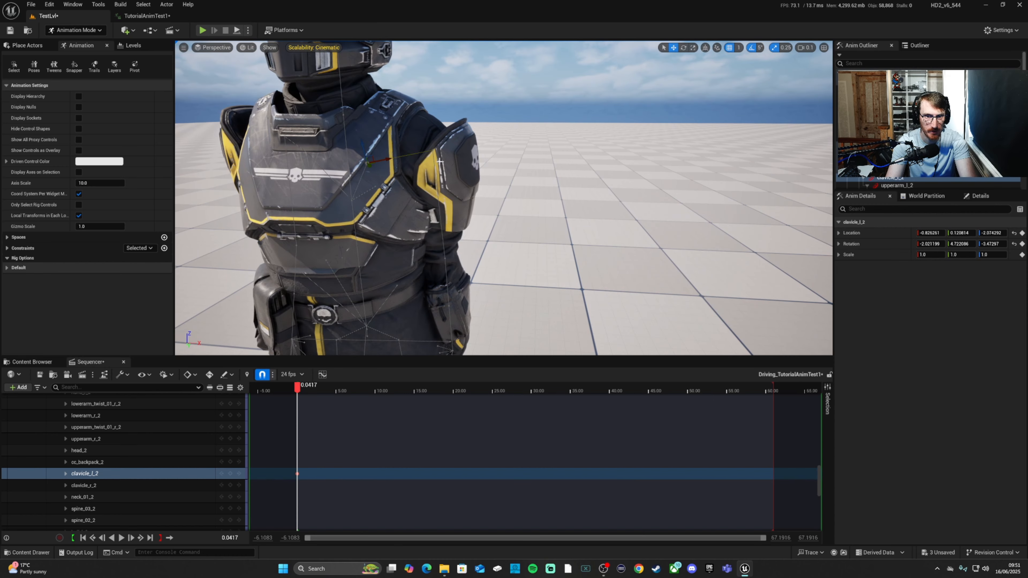
Step: Select the left upper arm control upperarm_l_2, adjust its rotation at the shoulder and key it at the current frame
{"action": "left_click", "coordinate": [440, 162]}
{"action": "key", "text": "e"}
{"action": "left_click_drag", "start_coordinate": [455, 141], "coordinate": [455, 120]}
{"action": "key", "text": "w"}
{"action": "key", "text": "e"}
{"action": "key", "text": "w"}
{"action": "left_click", "coordinate": [230, 467]}
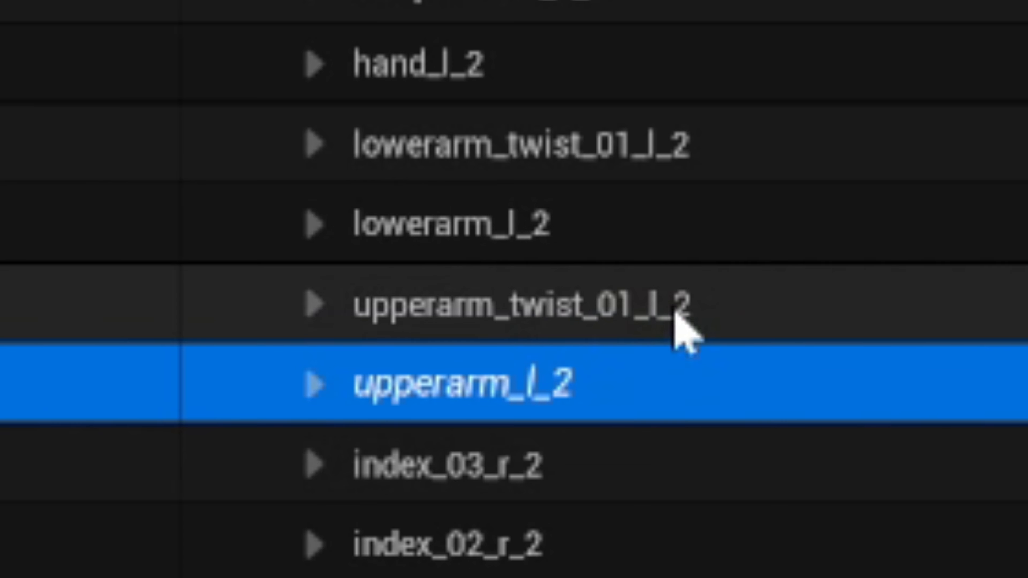
Step: Rotate upperarm_twist_01_l_2 by 10 degrees in Y, move it to about -0.46, 0, -3.13, and key it at the current frame
{"action": "left_click", "coordinate": [672, 312]}
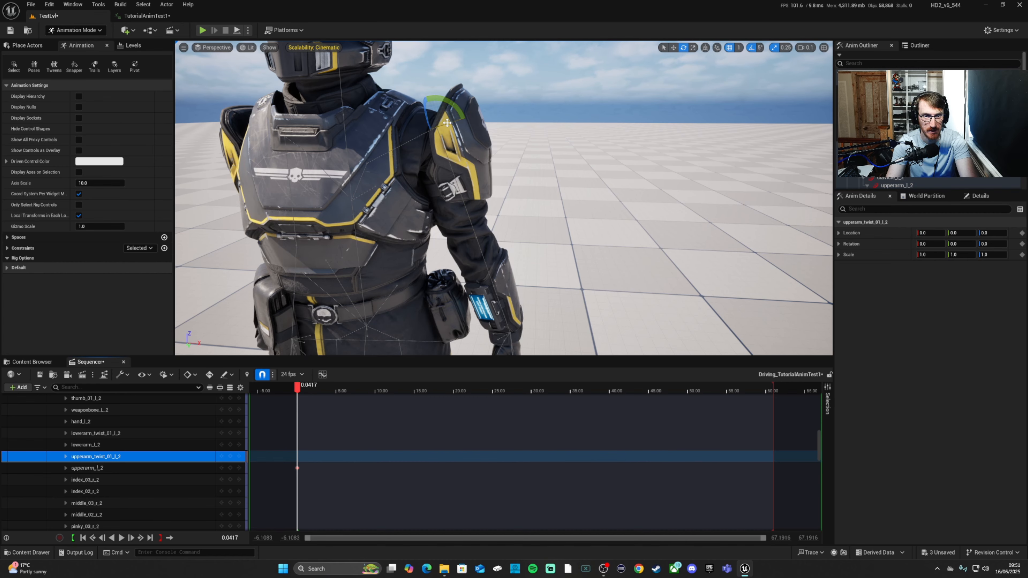
{"action": "left_click_drag", "start_coordinate": [447, 122], "coordinate": [448, 156]}
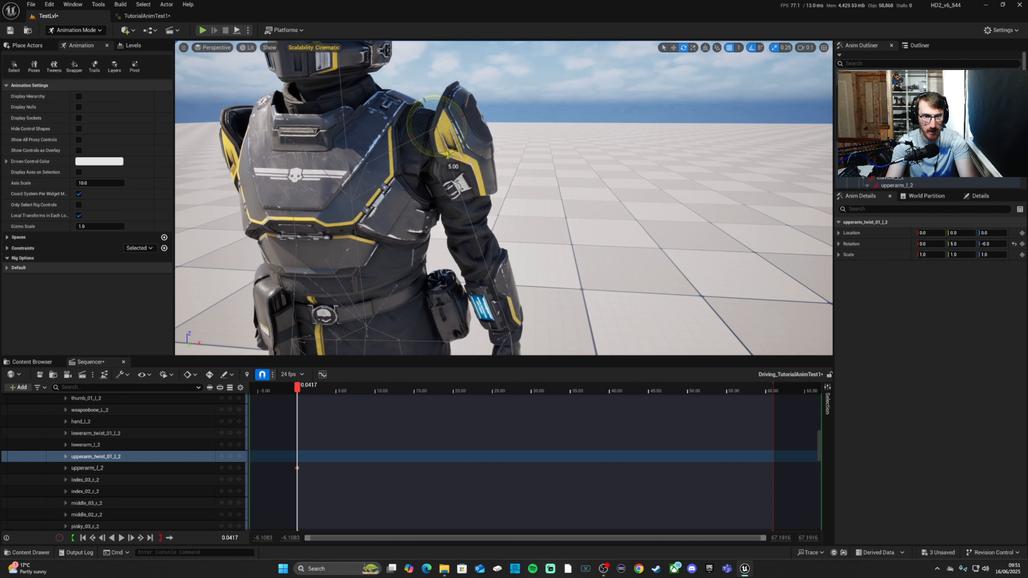
{"action": "key", "text": "w"}
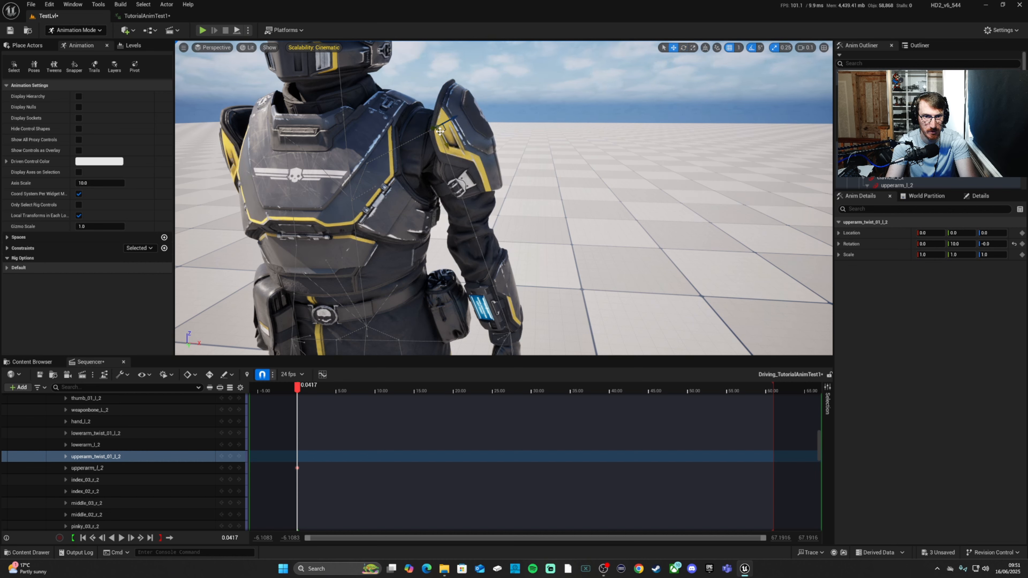
{"action": "left_click_drag", "start_coordinate": [443, 129], "coordinate": [431, 131]}
{"action": "right_click_drag", "start_coordinate": [430, 131], "coordinate": [447, 135]}
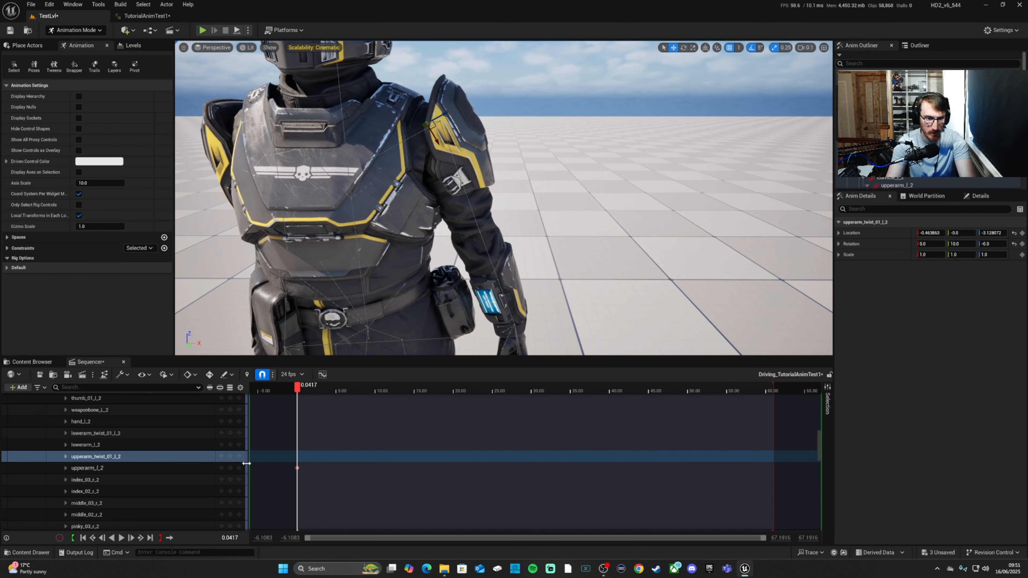
{"action": "left_click", "coordinate": [230, 456]}
Step: Select all left finger controls from index_03_l_2 to thumb_01_l_2, excluding cc_weaponbone_l_2, and reset their rotation to the default value
{"action": "right_click_drag", "start_coordinate": [557, 240], "coordinate": [456, 263]}
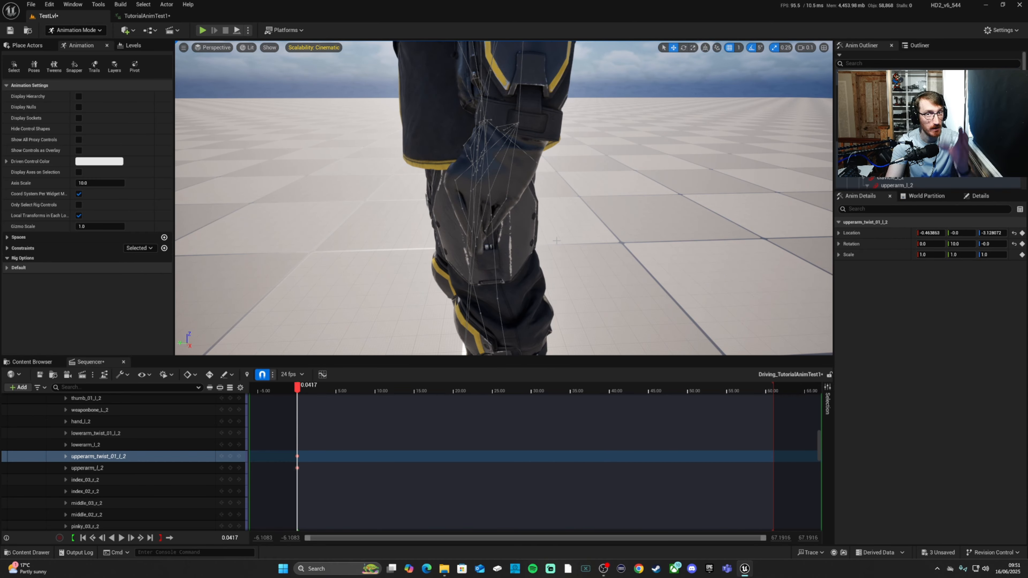
{"action": "left_click", "coordinate": [457, 193]}
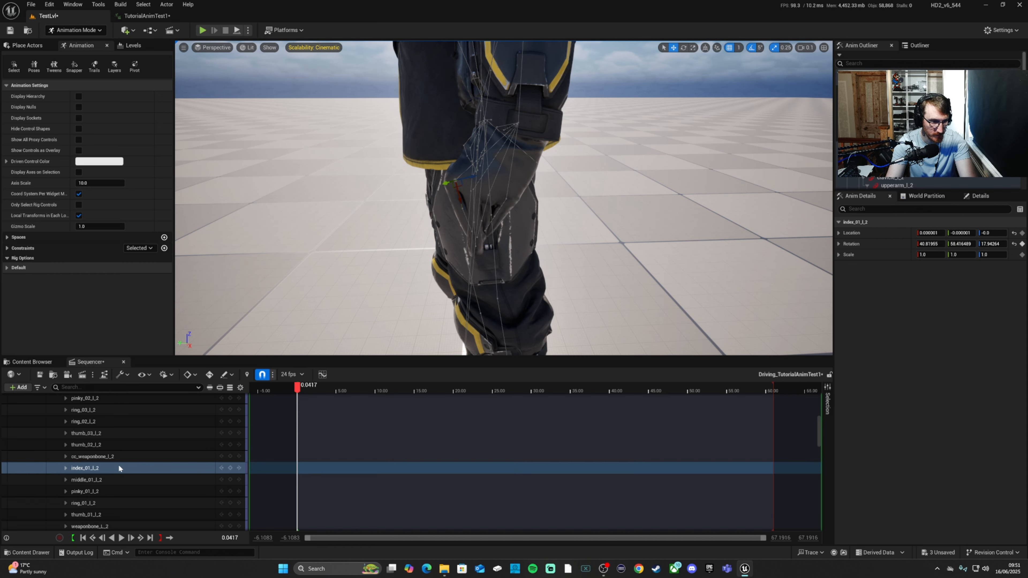
{"action": "scroll", "coordinate": [118, 464], "scroll_direction": "down", "scroll_amount": 1}
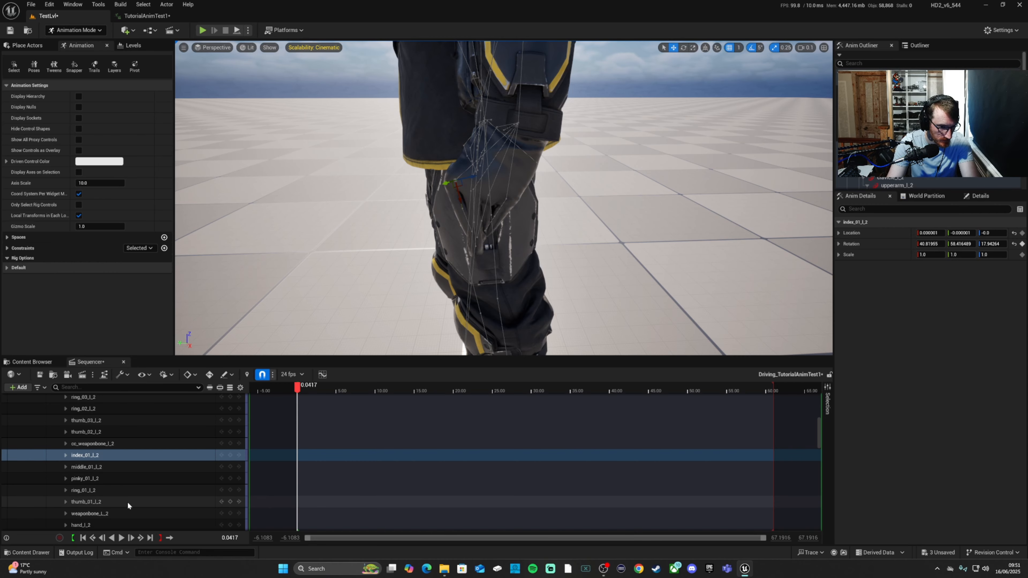
{"action": "scroll", "coordinate": [127, 503], "scroll_direction": "down", "scroll_amount": 4}
{"action": "scroll", "coordinate": [122, 501], "scroll_direction": "up", "scroll_amount": 2}
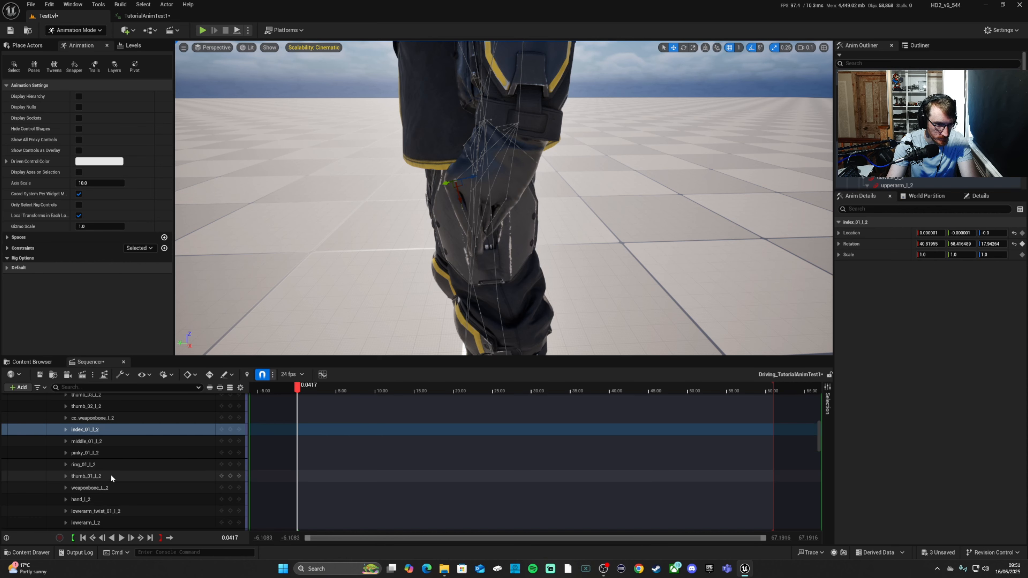
{"action": "left_click", "coordinate": [108, 475]}
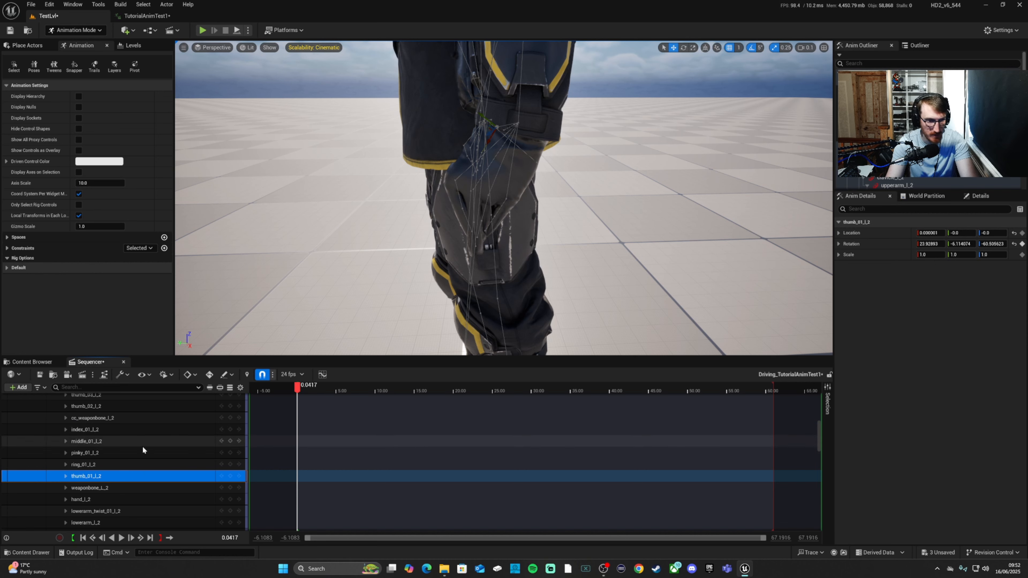
{"action": "scroll", "coordinate": [122, 462], "scroll_direction": "up", "scroll_amount": 8}
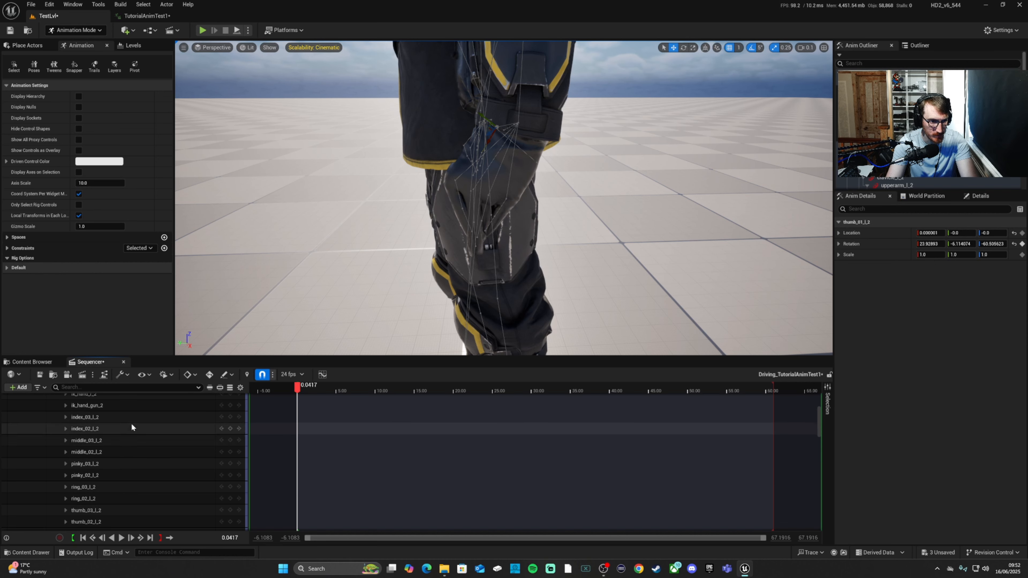
{"action": "left_click", "coordinate": [131, 410], "text": "shift"}
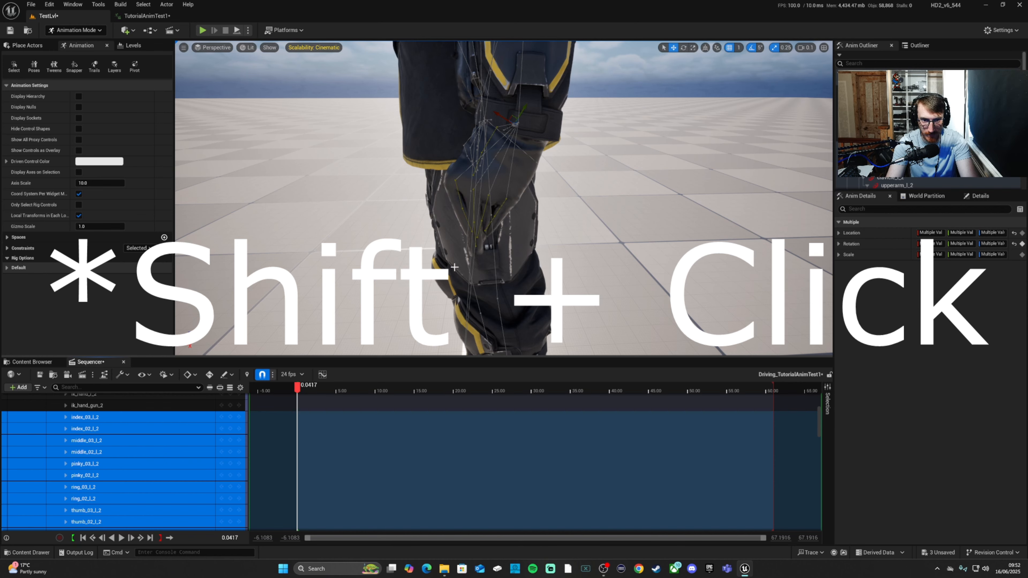
{"action": "scroll", "coordinate": [167, 435], "scroll_direction": "down", "scroll_amount": 3}
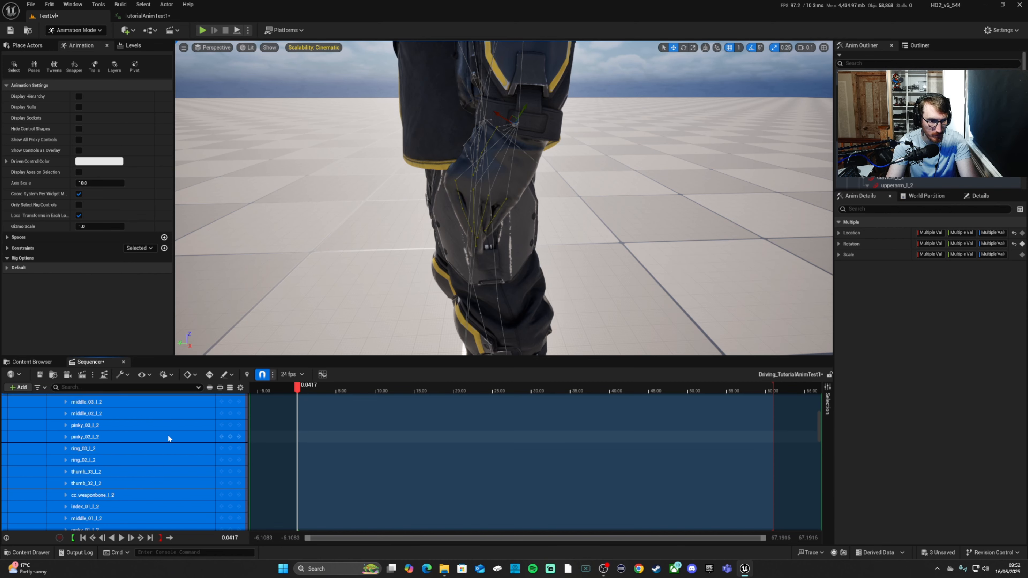
{"action": "left_click", "coordinate": [115, 492], "text": "ctrl"}
{"action": "scroll", "coordinate": [211, 441], "scroll_direction": "down", "scroll_amount": 1}
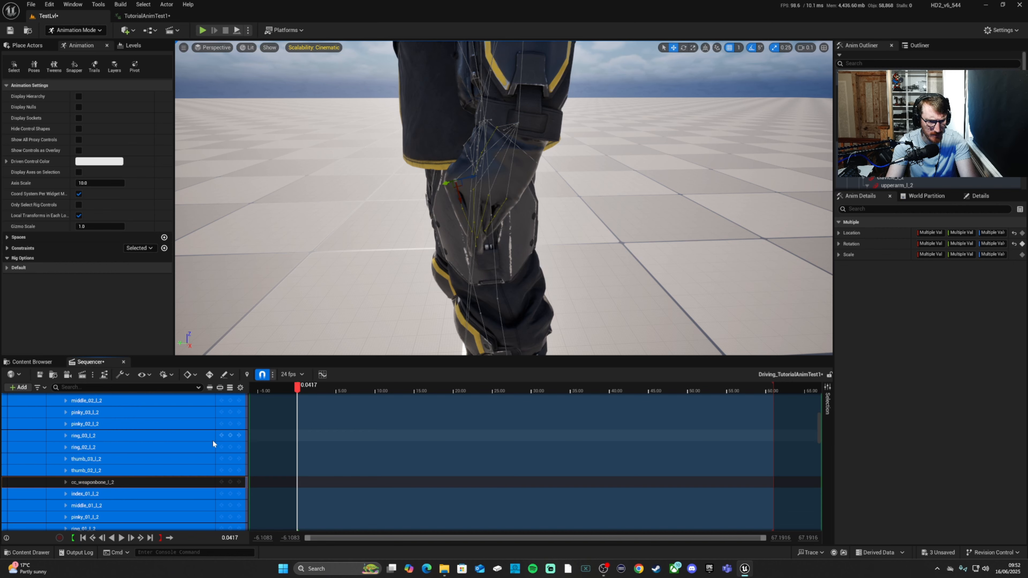
{"action": "scroll", "coordinate": [212, 439], "scroll_direction": "down", "scroll_amount": 3}
{"action": "scroll", "coordinate": [209, 431], "scroll_direction": "up", "scroll_amount": 3}
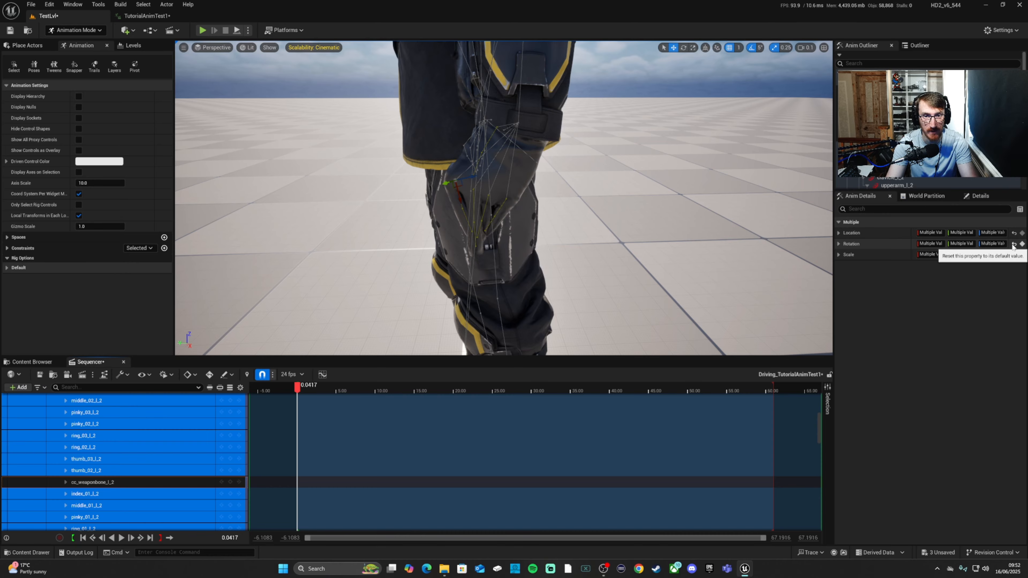
{"action": "left_click", "coordinate": [966, 282]}
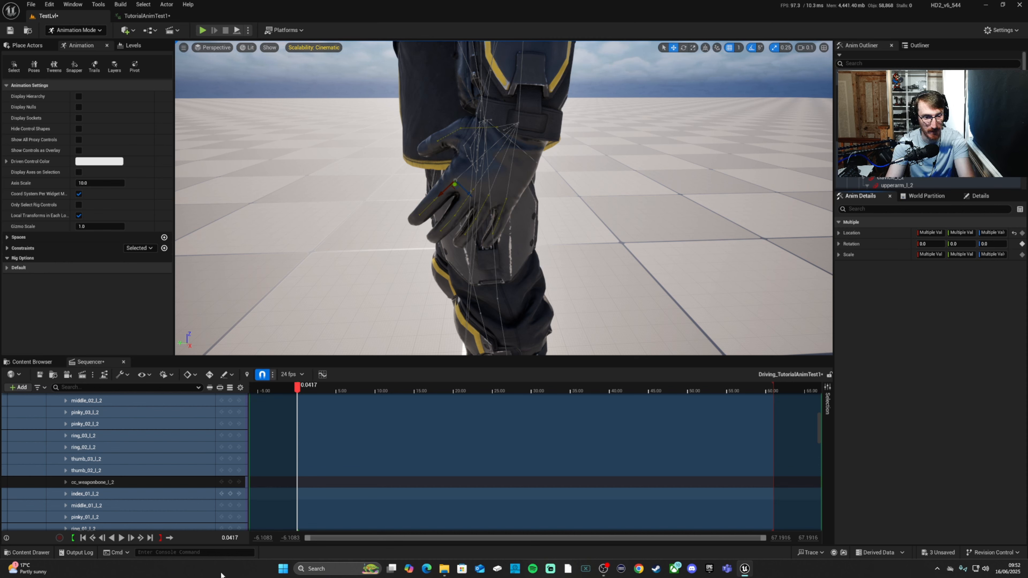
Step: Key every left finger and thumb control at the current frame and save the sequence
{"action": "scroll", "coordinate": [182, 500], "scroll_direction": "down", "scroll_amount": 3}
{"action": "left_click", "coordinate": [230, 503]}
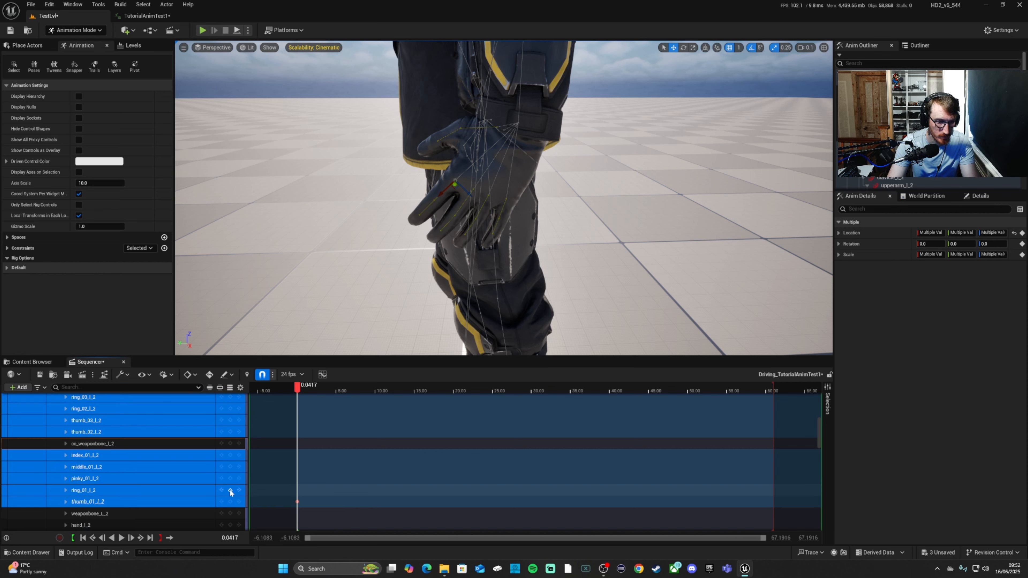
{"action": "left_click", "coordinate": [231, 431]}
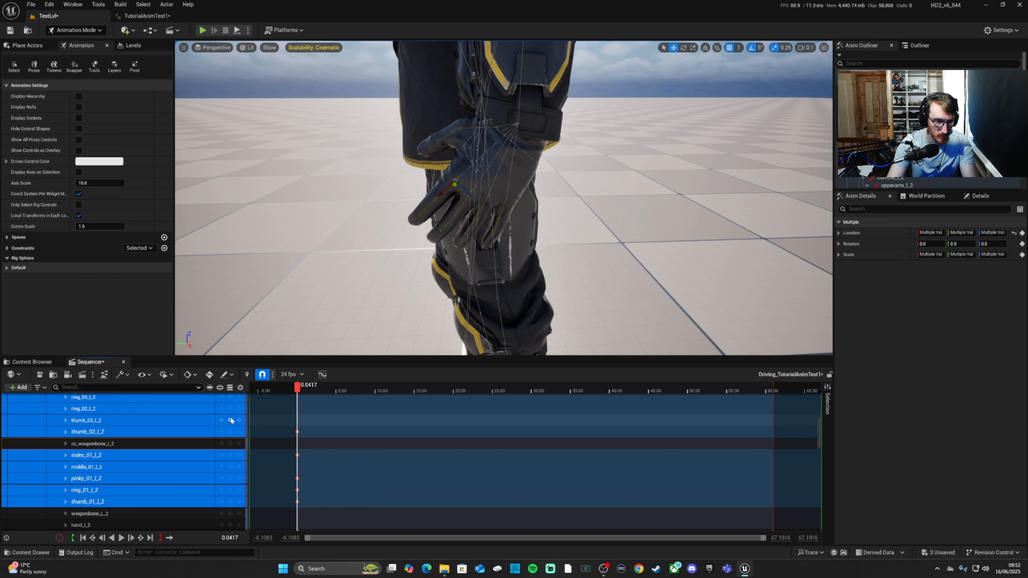
{"action": "left_click", "coordinate": [230, 408]}
{"action": "left_click", "coordinate": [230, 397]}
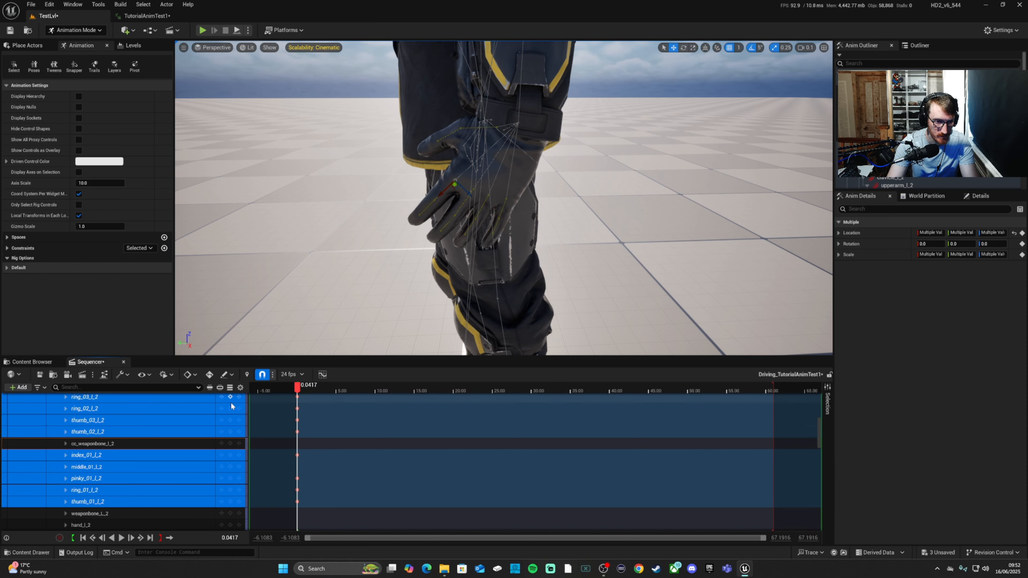
{"action": "scroll", "coordinate": [233, 445], "scroll_direction": "up", "scroll_amount": 5}
{"action": "left_click", "coordinate": [230, 449]}
{"action": "left_click", "coordinate": [230, 438]}
{"action": "left_click", "coordinate": [230, 426]}
{"action": "left_click", "coordinate": [230, 414]}
{"action": "left_click", "coordinate": [231, 402]}
{"action": "scroll", "coordinate": [235, 430], "scroll_direction": "up", "scroll_amount": 5}
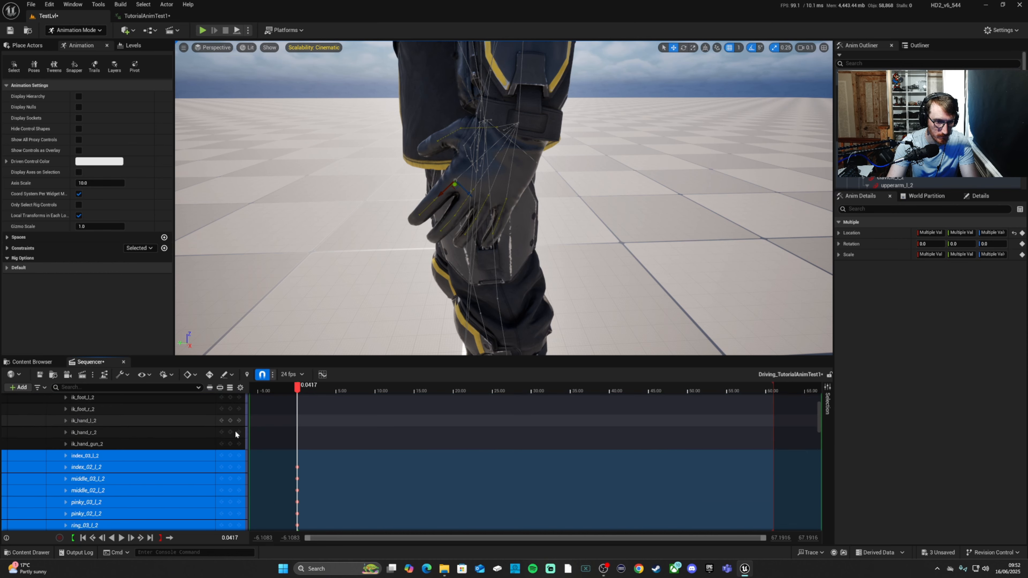
{"action": "left_click", "coordinate": [230, 455]}
{"action": "left_click", "coordinate": [41, 374]}
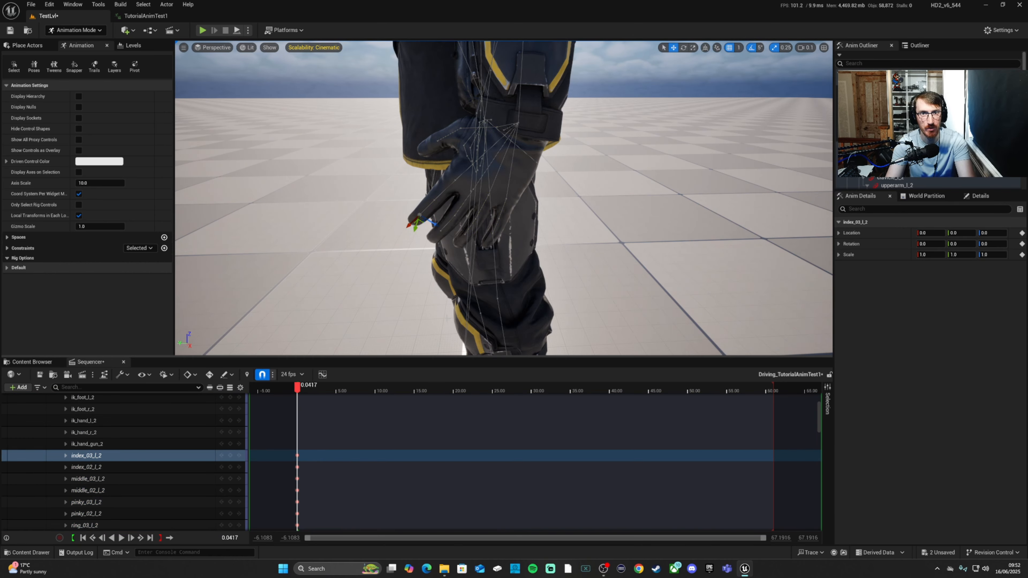
Step: Rotate the left hand control hand_l_2 to about -10.0, -5.4, 10.1, key it at the current frame and save the sequence
{"action": "right_click_drag", "start_coordinate": [475, 212], "coordinate": [485, 160]}
{"action": "left_click", "coordinate": [479, 167]}
{"action": "key", "text": "e"}
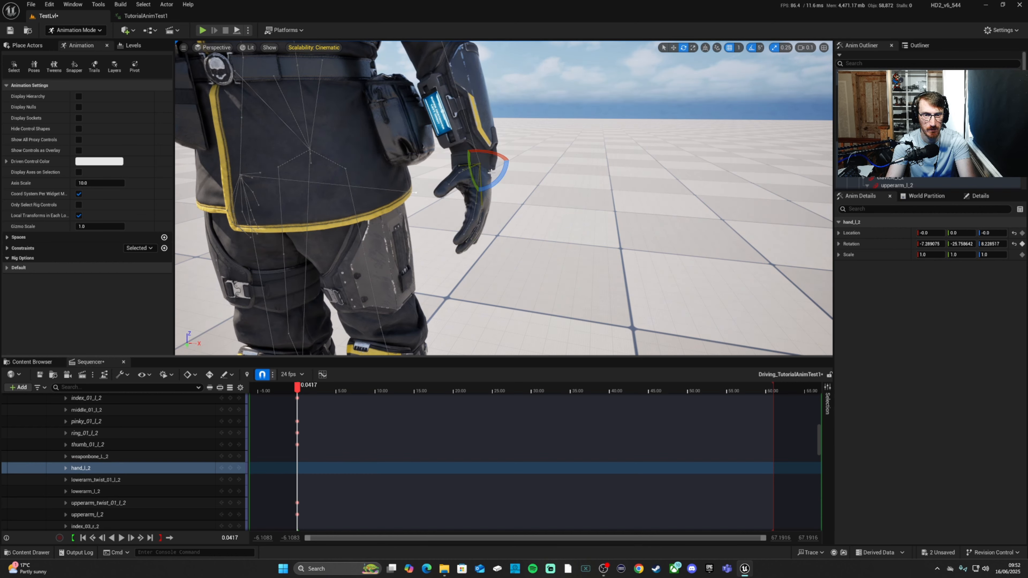
{"action": "left_click_drag", "start_coordinate": [497, 183], "coordinate": [485, 205]}
{"action": "left_click", "coordinate": [230, 468]}
{"action": "key", "text": "s"}
{"action": "right_click_drag", "start_coordinate": [538, 227], "coordinate": [515, 209]}
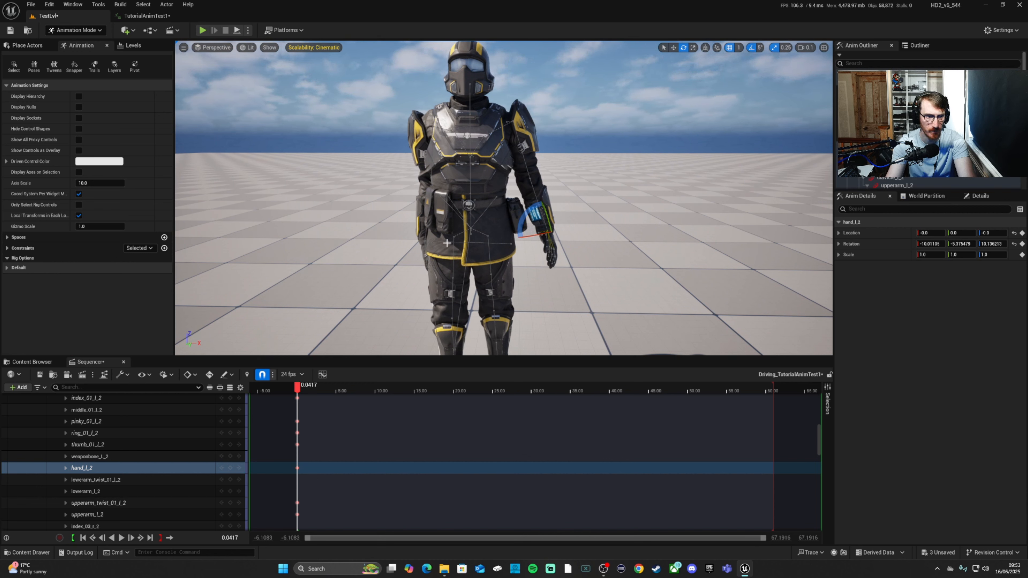
{"action": "left_click", "coordinate": [39, 374]}
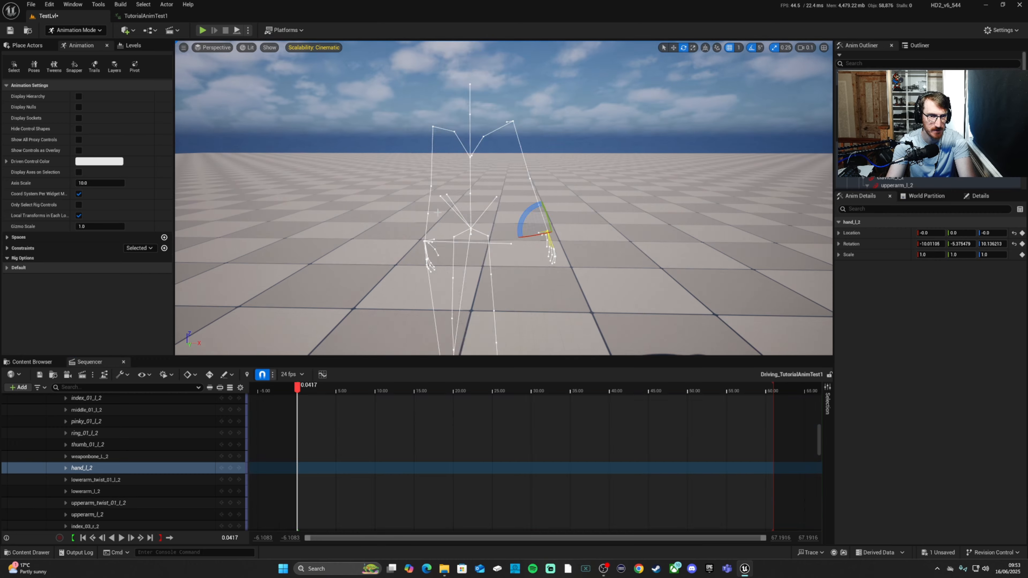
Step: Play back the sequence from its start to check the corrected shoulders, left arm and left hand in motion
{"action": "right_click_drag", "start_coordinate": [522, 211], "coordinate": [504, 201]}
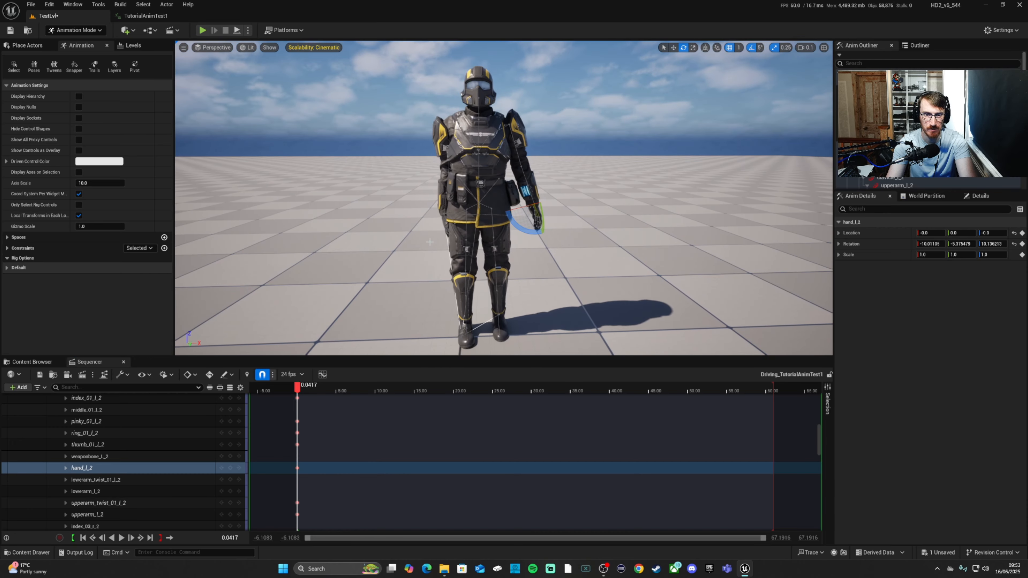
{"action": "left_click", "coordinate": [123, 538]}
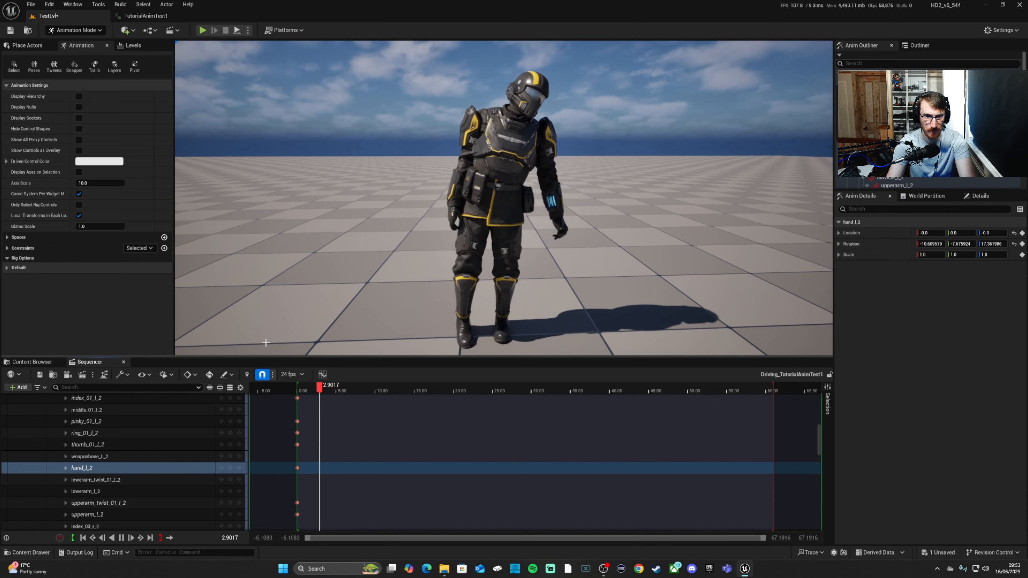
{"action": "right_click_drag", "start_coordinate": [408, 280], "coordinate": [332, 273]}
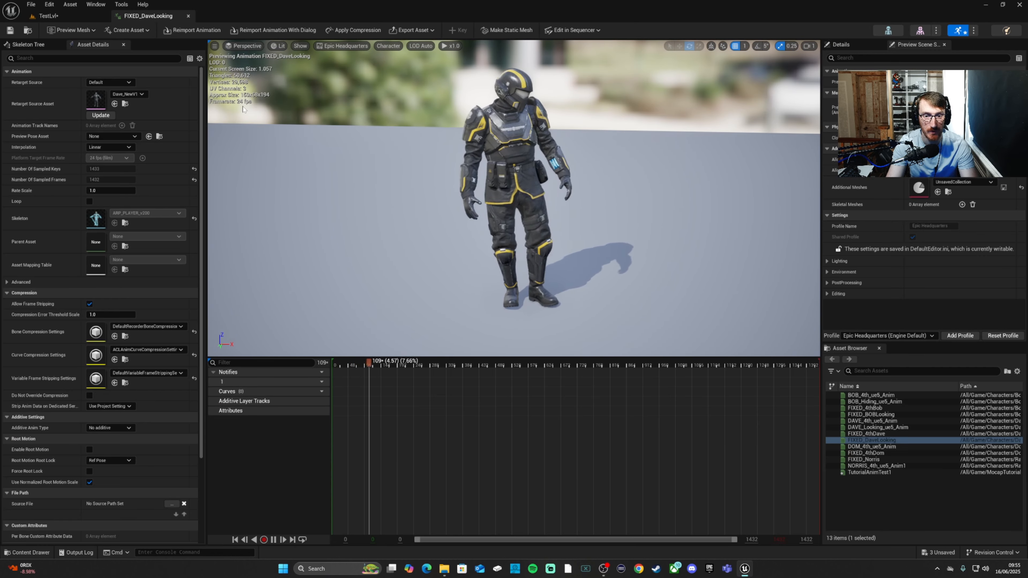
Step: Review the playback of the FIXED_DaveLooking animation, examining the shoulders, arms and hands from several angles
{"action": "right_click_drag", "start_coordinate": [391, 162], "coordinate": [334, 157]}
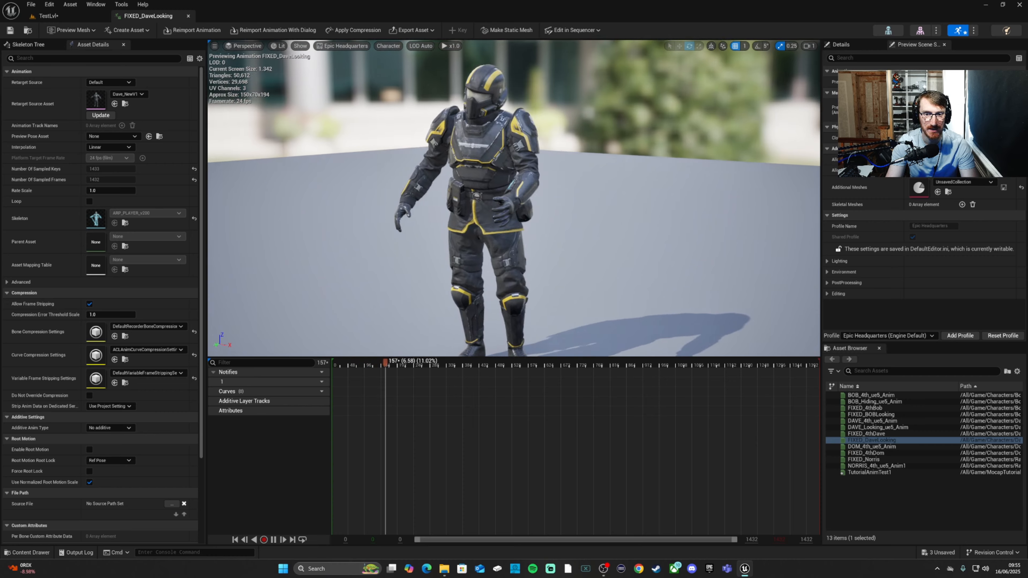
{"action": "right_click_drag", "start_coordinate": [396, 157], "coordinate": [429, 151]}
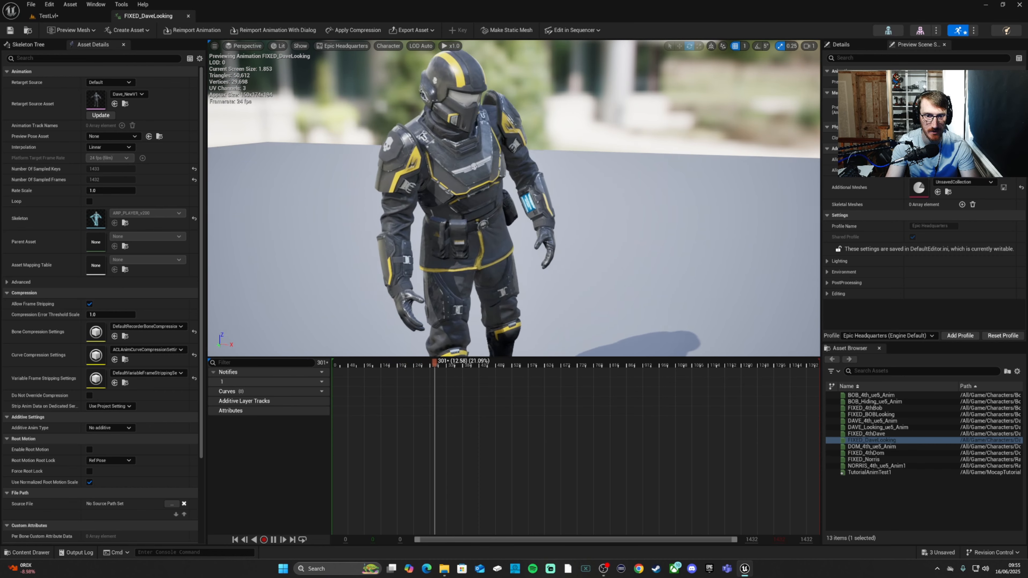
{"action": "scroll", "coordinate": [430, 150], "scroll_direction": "down", "scroll_amount": 4}
{"action": "right_click_drag", "start_coordinate": [429, 150], "coordinate": [366, 152]}
{"action": "right_click_drag", "start_coordinate": [478, 164], "coordinate": [452, 169]}
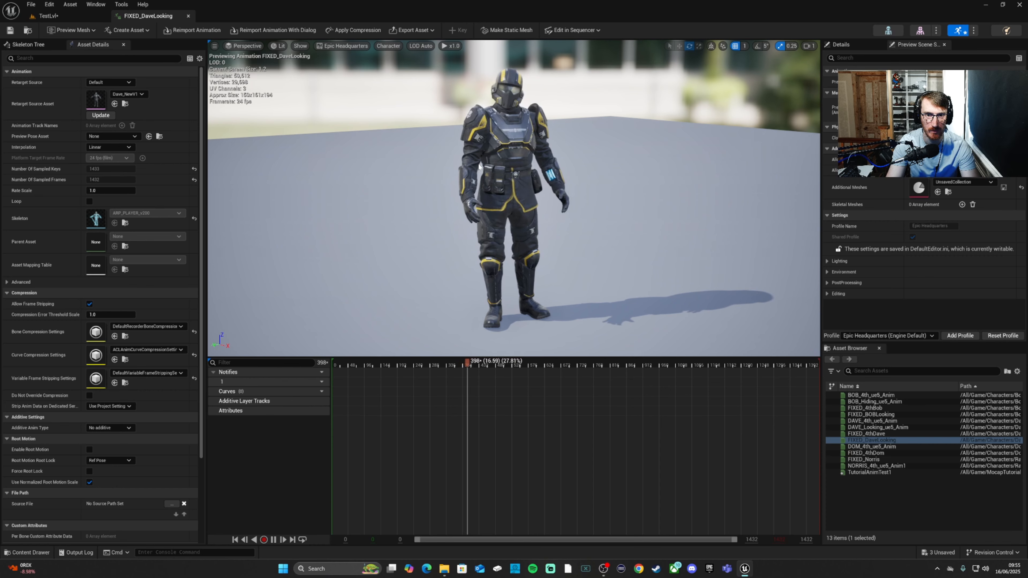
{"action": "right_click_drag", "start_coordinate": [515, 173], "coordinate": [486, 176]}
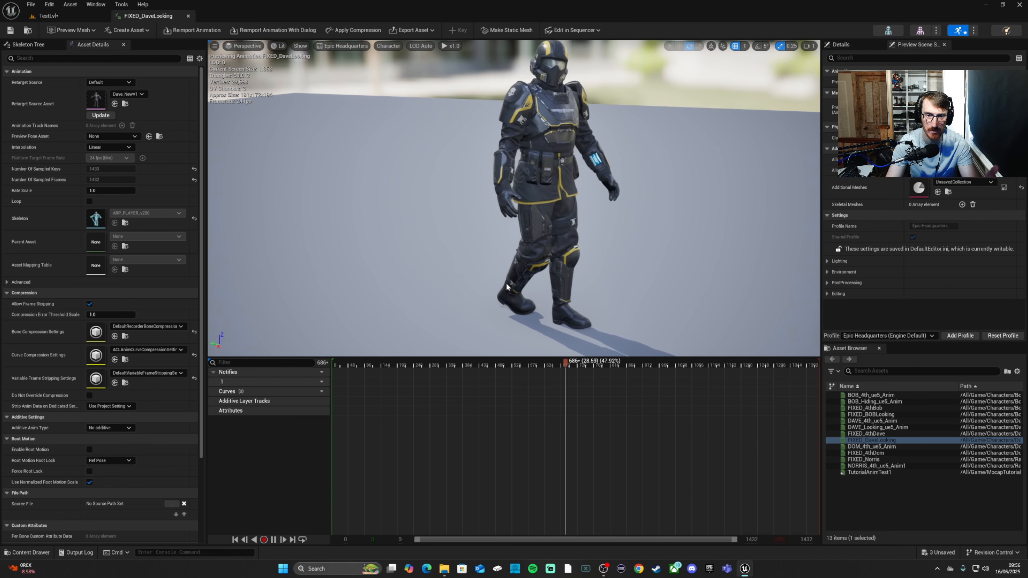
Step: Examine the legs and feet up close for sliding while the FIXED_DaveLooking animation plays
{"action": "right_click_drag", "start_coordinate": [534, 247], "coordinate": [534, 261]}
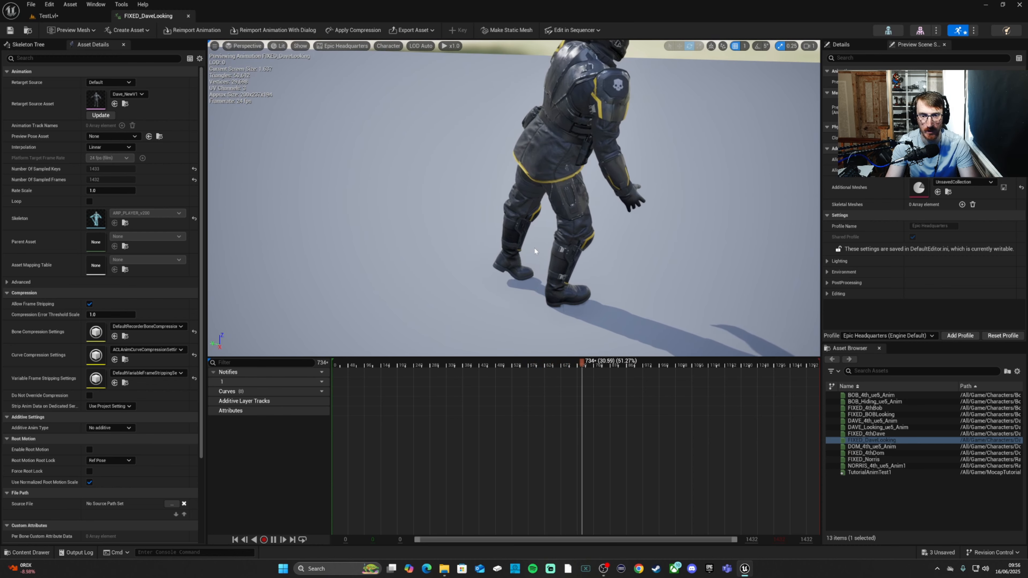
{"action": "right_click_drag", "start_coordinate": [505, 282], "coordinate": [571, 292]}
{"action": "key", "text": "a"}
{"action": "key", "text": "w"}
{"action": "key", "text": "w"}
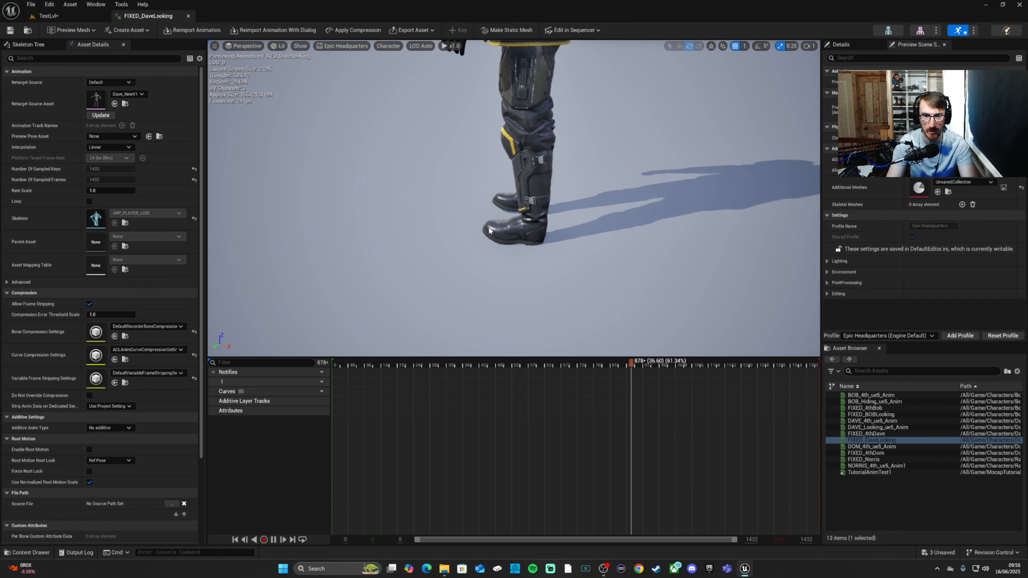
{"action": "key", "text": "s"}
{"action": "mouse_move", "coordinate": [511, 227]}
{"action": "right_mouse_down"}
{"action": "mouse_move", "coordinate": [514, 189]}
{"action": "mouse_move", "coordinate": [498, 191]}
{"action": "mouse_move", "coordinate": [498, 211]}
{"action": "right_mouse_up"}
{"action": "key", "text": "s"}
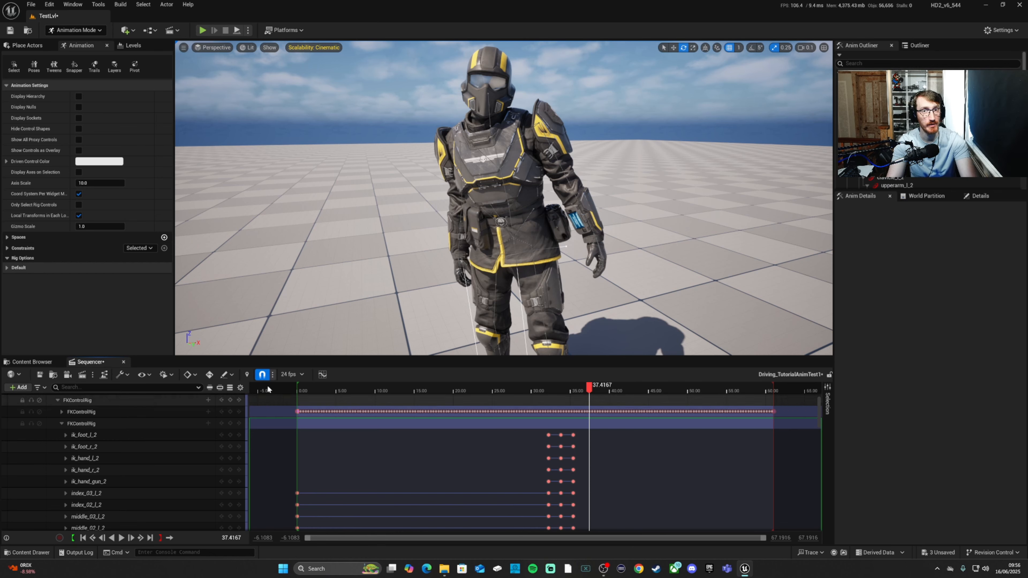
Step: Key all additive FK controls at 38.7917 and 39.9583 seconds, on either side of the raised-hands pose
{"action": "left_click_drag", "start_coordinate": [589, 387], "coordinate": [362, 392]}
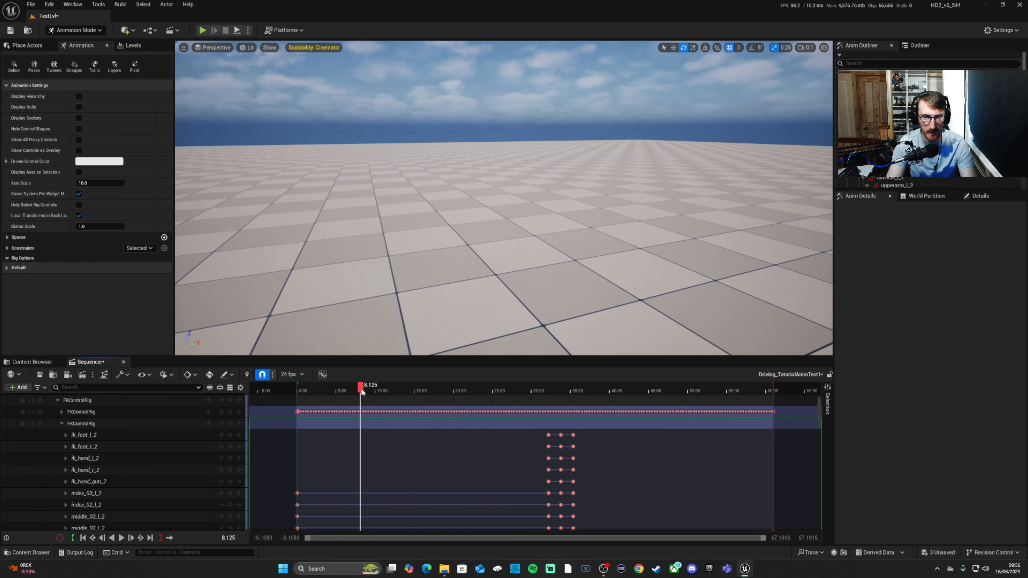
{"action": "mouse_move", "coordinate": [430, 273]}
{"action": "right_mouse_down"}
{"action": "mouse_move", "coordinate": [586, 291]}
{"action": "mouse_move", "coordinate": [429, 279]}
{"action": "right_mouse_up"}
{"action": "left_click_drag", "start_coordinate": [376, 386], "coordinate": [603, 390]}
{"action": "key", "text": "w"}
{"action": "right_click_drag", "start_coordinate": [504, 198], "coordinate": [445, 186]}
{"action": "key", "text": "d"}
{"action": "right_click_drag", "start_coordinate": [524, 235], "coordinate": [525, 244]}
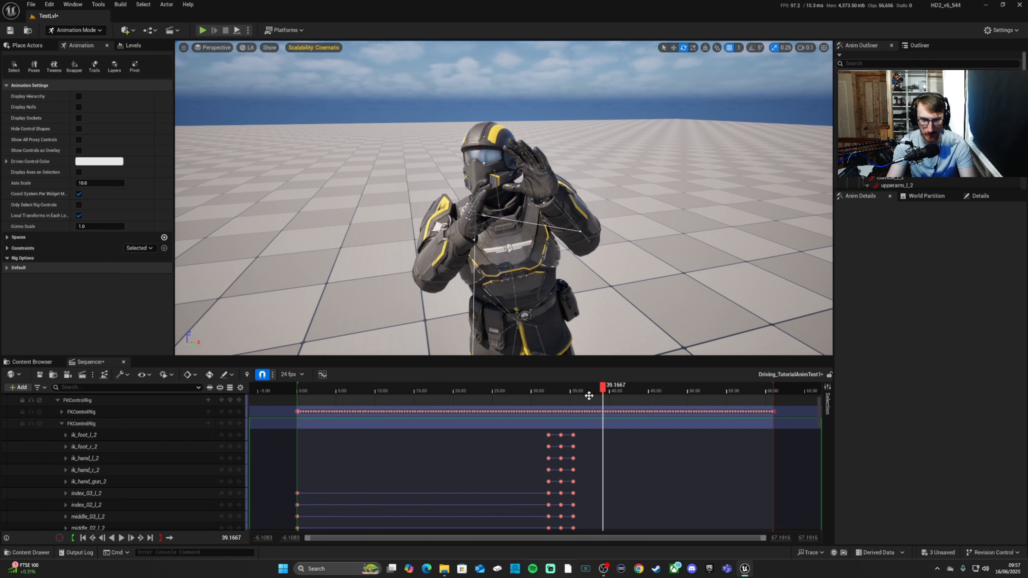
{"action": "left_click_drag", "start_coordinate": [604, 389], "coordinate": [599, 390]}
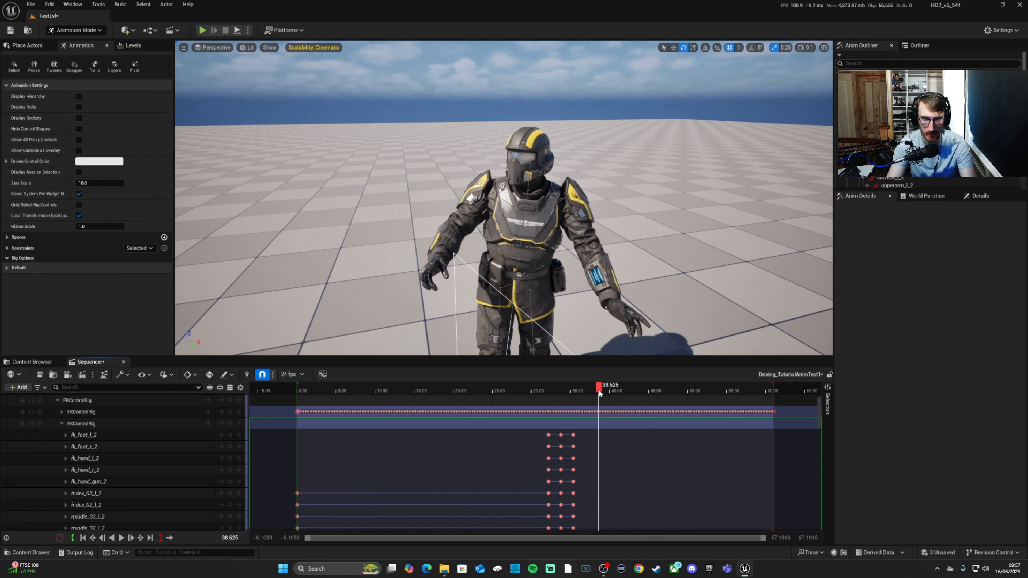
{"action": "mouse_move", "coordinate": [598, 389]}
{"action": "left_mouse_down"}
{"action": "mouse_move", "coordinate": [613, 389]}
{"action": "mouse_move", "coordinate": [601, 389]}
{"action": "left_mouse_up"}
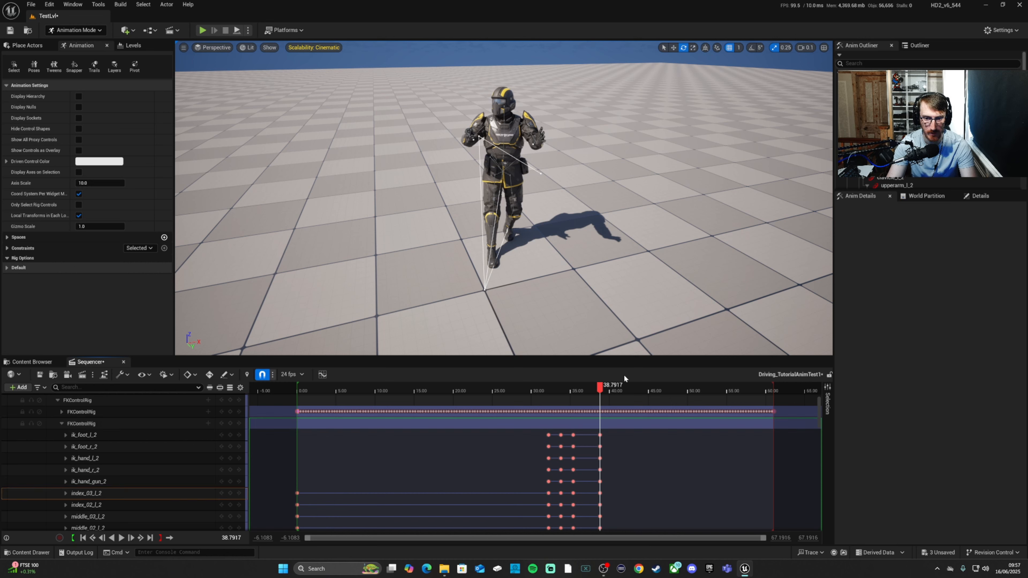
{"action": "left_click_drag", "start_coordinate": [599, 388], "coordinate": [609, 389]}
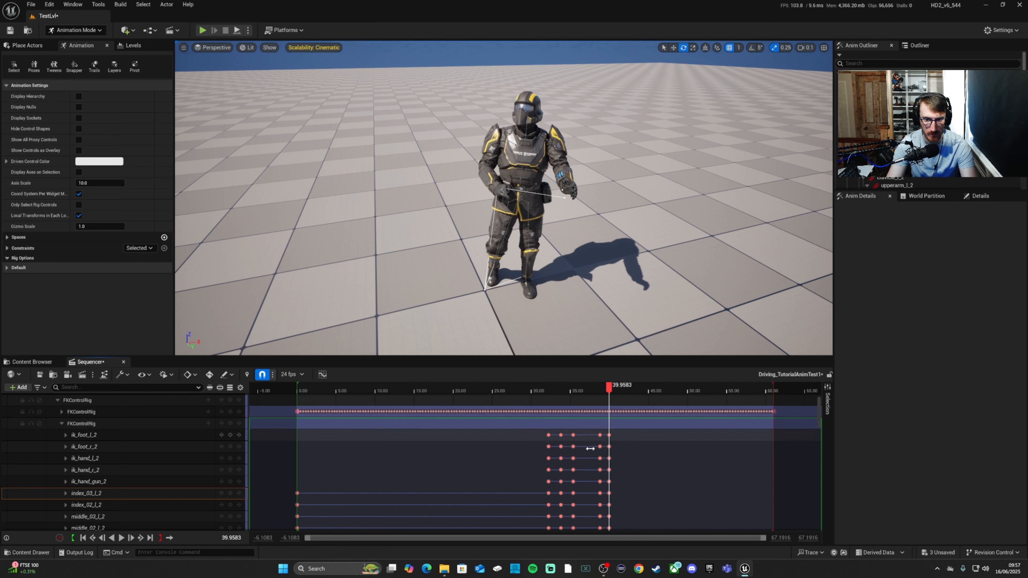
Step: At 39.125 seconds, rotate the neck control neck_01_2 to about 16.4, -2.8, -16.8 and key it
{"action": "scroll", "coordinate": [536, 477], "scroll_direction": "up", "scroll_amount": 8, "text": "ctrl"}
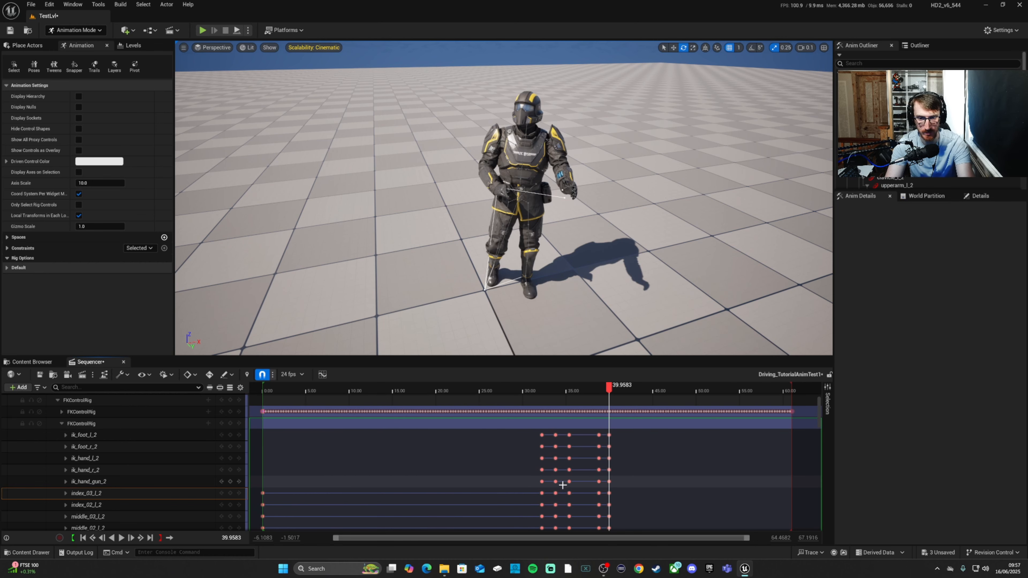
{"action": "left_click_drag", "start_coordinate": [607, 389], "coordinate": [562, 395]}
{"action": "key", "text": "w"}
{"action": "right_click_drag", "start_coordinate": [562, 268], "coordinate": [569, 252]}
{"action": "right_click_drag", "start_coordinate": [553, 186], "coordinate": [554, 191]}
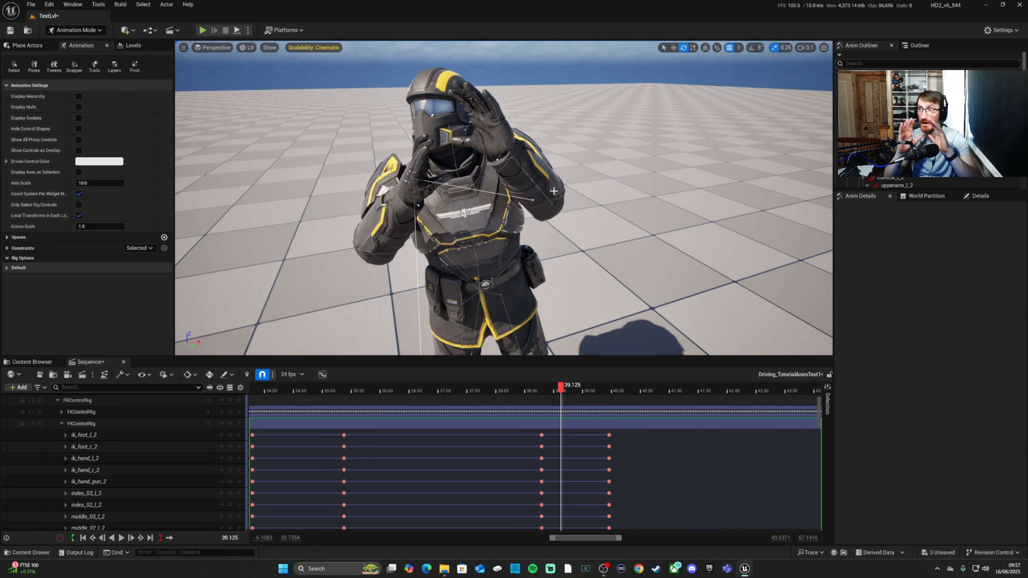
{"action": "right_click_drag", "start_coordinate": [568, 186], "coordinate": [546, 181]}
{"action": "key", "text": "a"}
{"action": "key", "text": "w"}
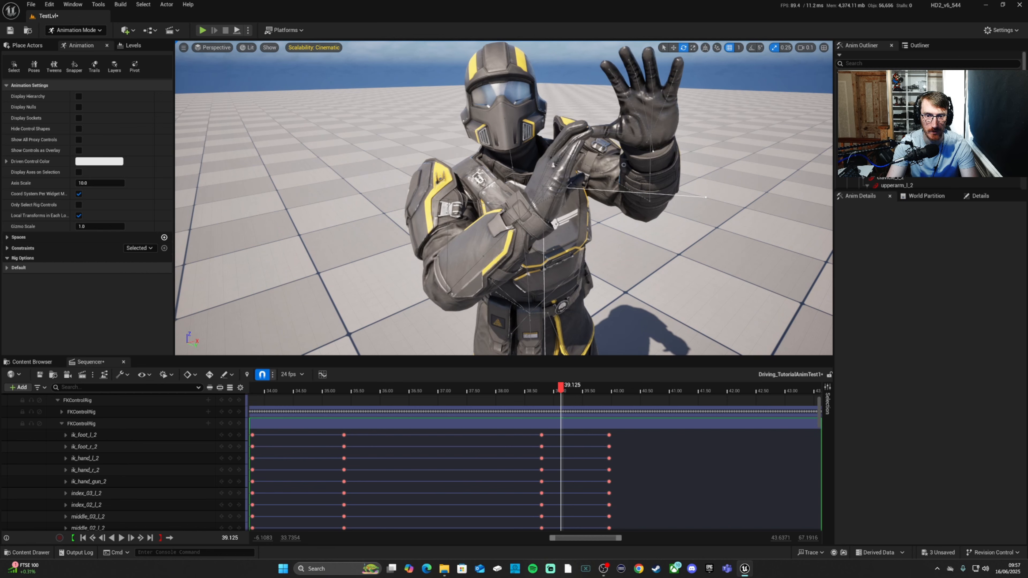
{"action": "left_click", "coordinate": [517, 159]}
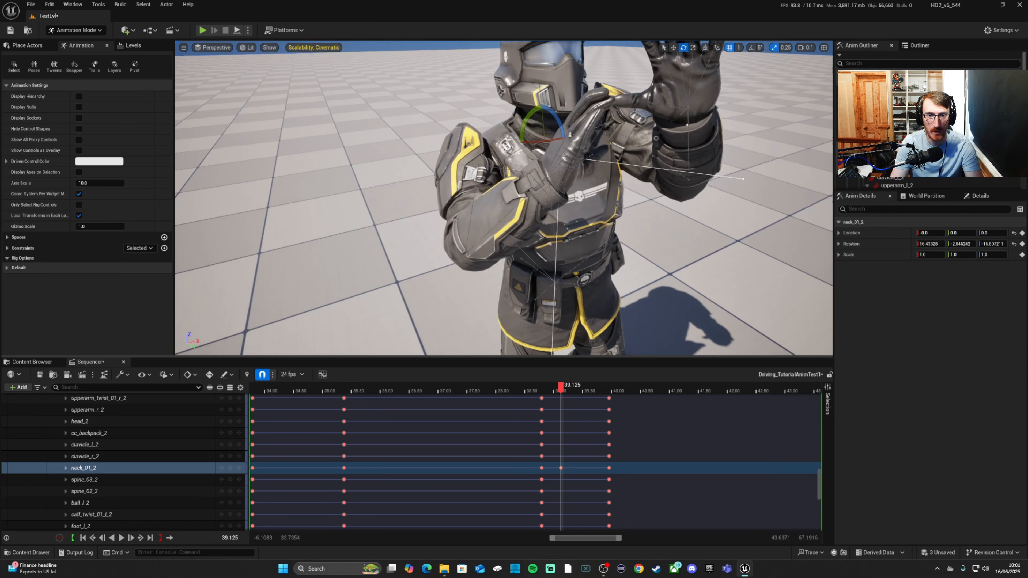
Step: Rotate the left arm controls to bring the left hand in beside the helmet's mouthpiece, and key them at 39.125 seconds
{"action": "scroll", "coordinate": [634, 202], "scroll_direction": "up", "scroll_amount": 5}
{"action": "left_click_drag", "start_coordinate": [615, 202], "coordinate": [548, 245], "text": "alt"}
{"action": "left_click", "coordinate": [564, 198]}
{"action": "left_click", "coordinate": [230, 468]}
{"action": "left_click", "coordinate": [560, 279]}
{"action": "left_click_drag", "start_coordinate": [668, 269], "coordinate": [669, 271]}
{"action": "key", "text": "s"}
{"action": "left_click", "coordinate": [581, 171]}
{"action": "key", "text": "s"}
{"action": "left_click_drag", "start_coordinate": [581, 172], "coordinate": [552, 186], "text": "alt"}
{"action": "left_click", "coordinate": [556, 202]}
{"action": "key", "text": "s"}
{"action": "left_click", "coordinate": [534, 233]}
{"action": "left_click_drag", "start_coordinate": [543, 249], "coordinate": [600, 280]}
{"action": "left_click", "coordinate": [231, 445]}
Step: Raise the right hand beside the face by rotating upperarm_r_2 to about -55.0, -25.9, 70.5, adjusting lowerarm_r_2, and key both controls
{"action": "left_click_drag", "start_coordinate": [486, 202], "coordinate": [304, 212], "text": "alt"}
{"action": "left_click", "coordinate": [417, 227]}
{"action": "left_click_drag", "start_coordinate": [409, 187], "coordinate": [406, 193]}
{"action": "left_click_drag", "start_coordinate": [405, 193], "coordinate": [471, 199], "text": "alt"}
{"action": "left_click", "coordinate": [449, 269]}
{"action": "left_click_drag", "start_coordinate": [448, 288], "coordinate": [451, 296]}
{"action": "left_click", "coordinate": [229, 444]}
{"action": "left_click", "coordinate": [416, 253]}
{"action": "left_click_drag", "start_coordinate": [402, 197], "coordinate": [403, 205]}
{"action": "left_click_drag", "start_coordinate": [619, 203], "coordinate": [552, 188], "text": "alt"}
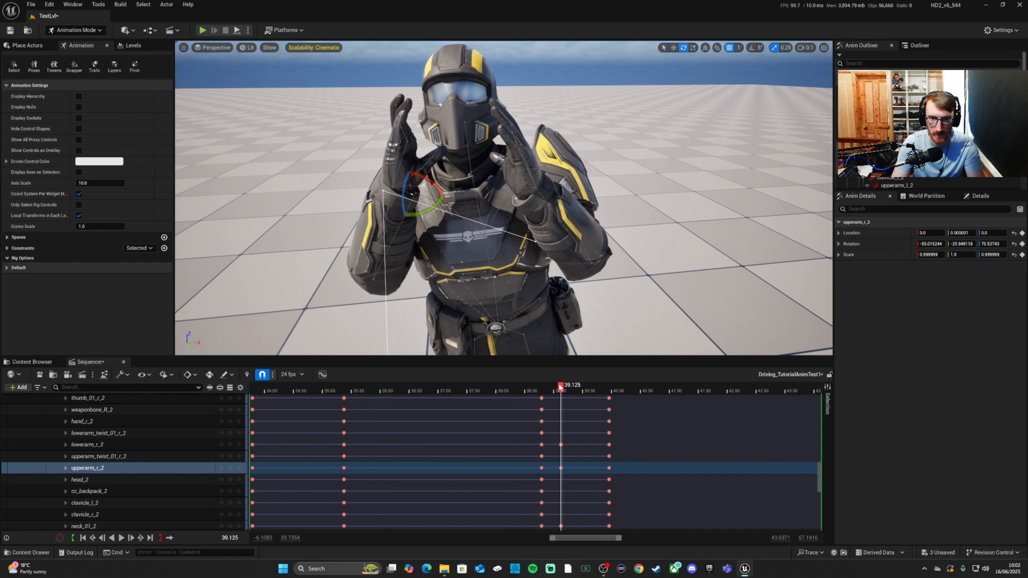
Step: Play the sequence from just before the first key around the raised-hands pose to check the corrected arm motion
{"action": "left_click_drag", "start_coordinate": [561, 388], "coordinate": [510, 387]}
{"action": "key", "text": "space"}
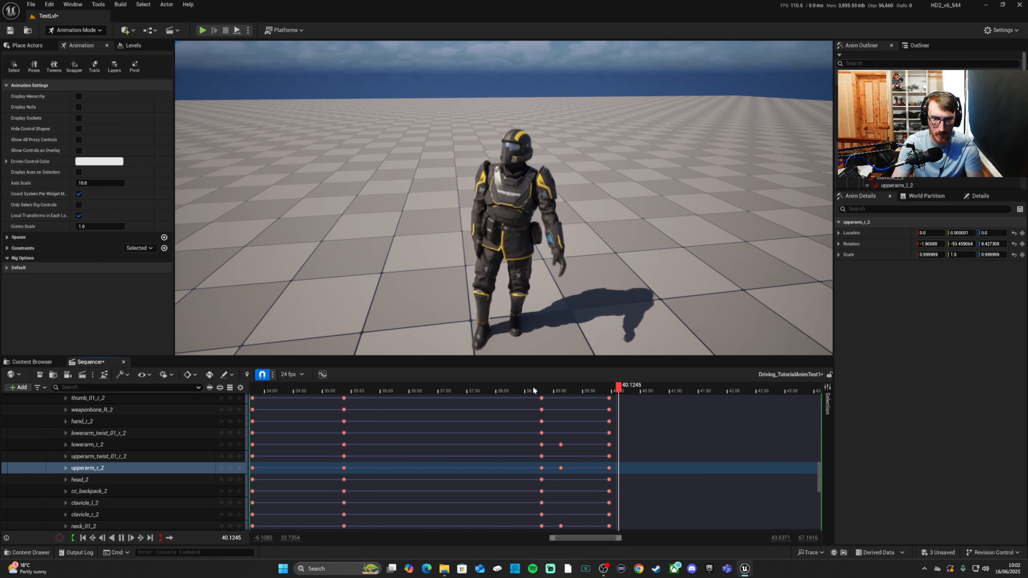
{"action": "key", "text": "space"}
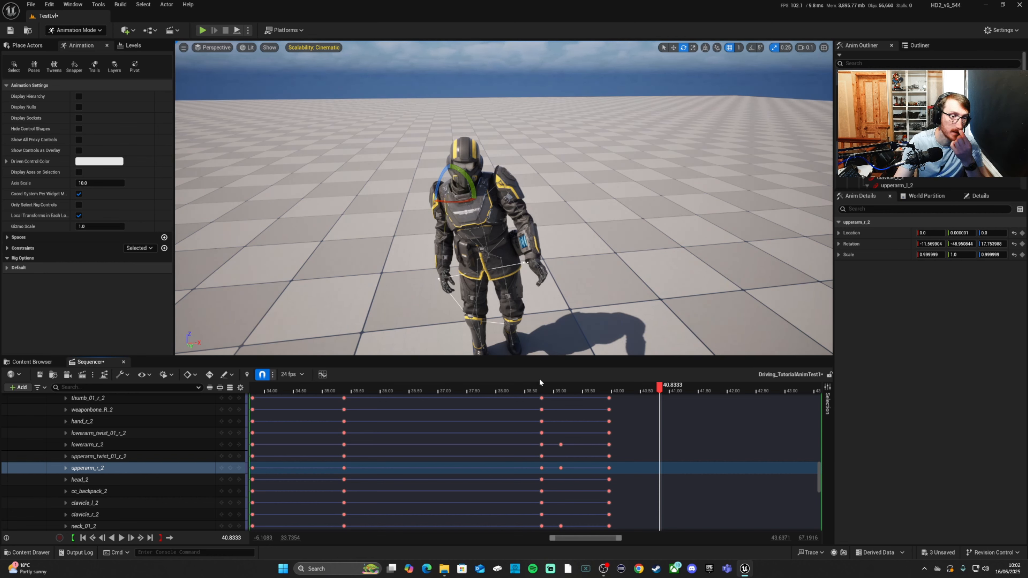
Step: Open the FIXED_DaveLooking animation sequence and review the raised-hands pose around frame 952 and the surrounding motion
{"action": "left_click", "coordinate": [32, 361]}
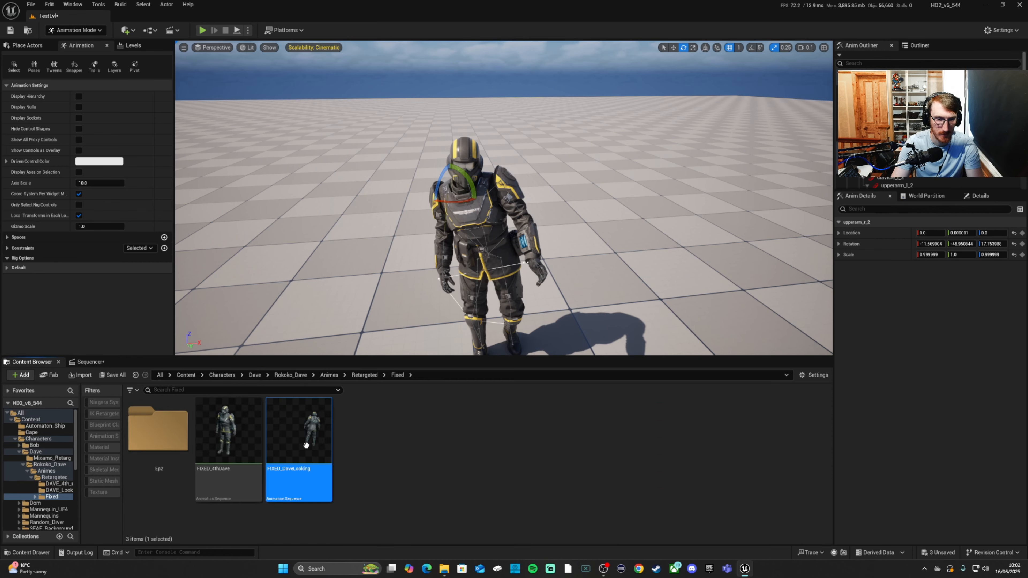
{"action": "double_click", "coordinate": [322, 439]}
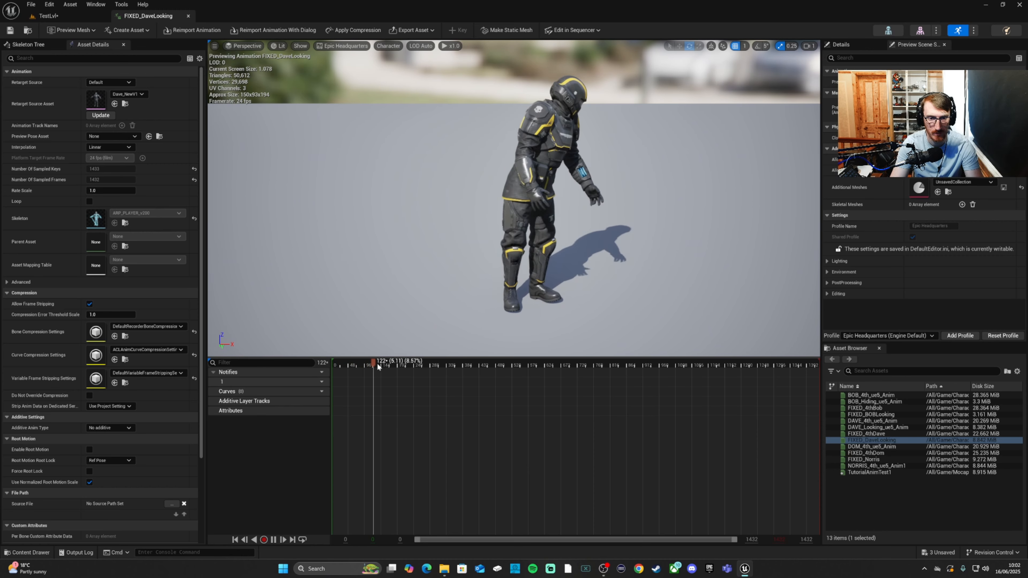
{"action": "left_click_drag", "start_coordinate": [375, 363], "coordinate": [662, 368]}
{"action": "left_click_drag", "start_coordinate": [658, 367], "coordinate": [657, 369]}
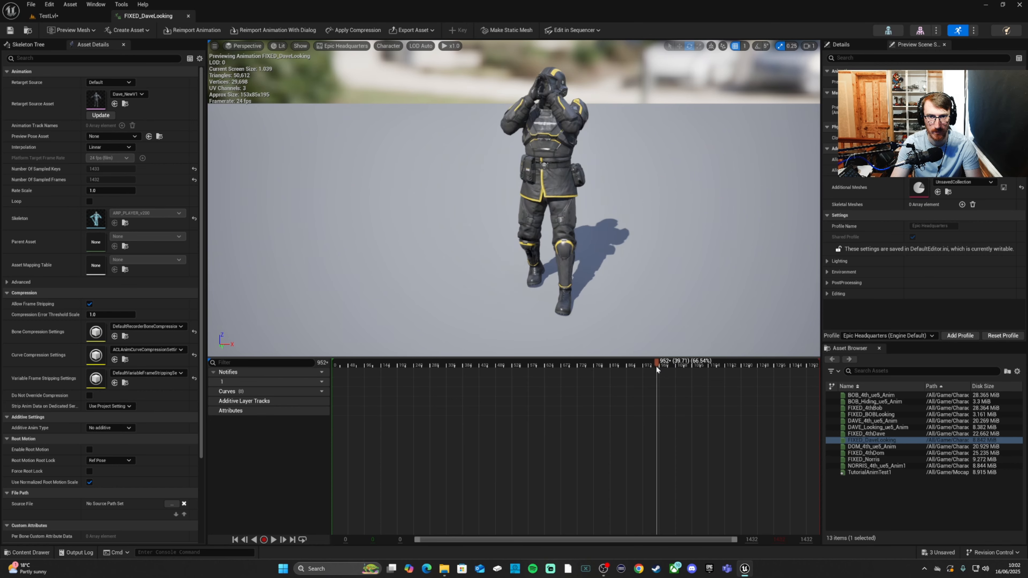
{"action": "right_click_drag", "start_coordinate": [616, 315], "coordinate": [572, 232]}
{"action": "left_click_drag", "start_coordinate": [657, 366], "coordinate": [658, 364]}
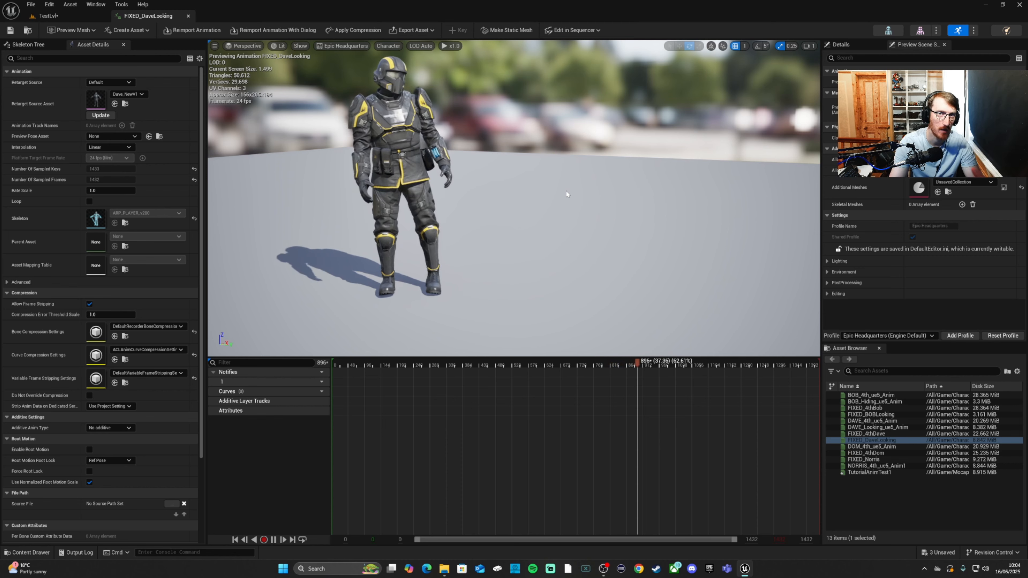
{"action": "mouse_move", "coordinate": [566, 194]}
{"action": "right_mouse_down"}
{"action": "mouse_move", "coordinate": [623, 184]}
{"action": "mouse_move", "coordinate": [557, 182]}
{"action": "right_mouse_up"}
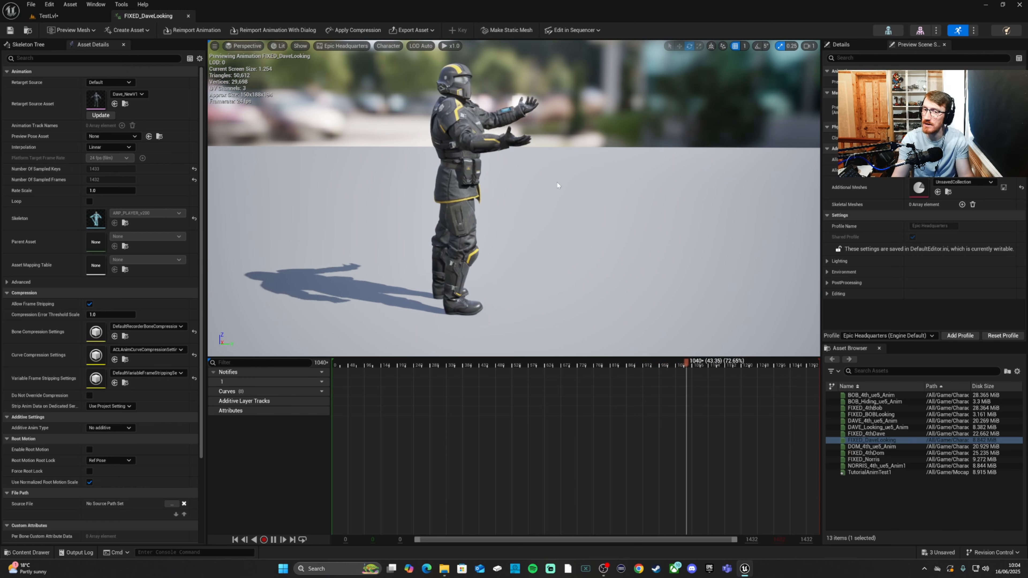